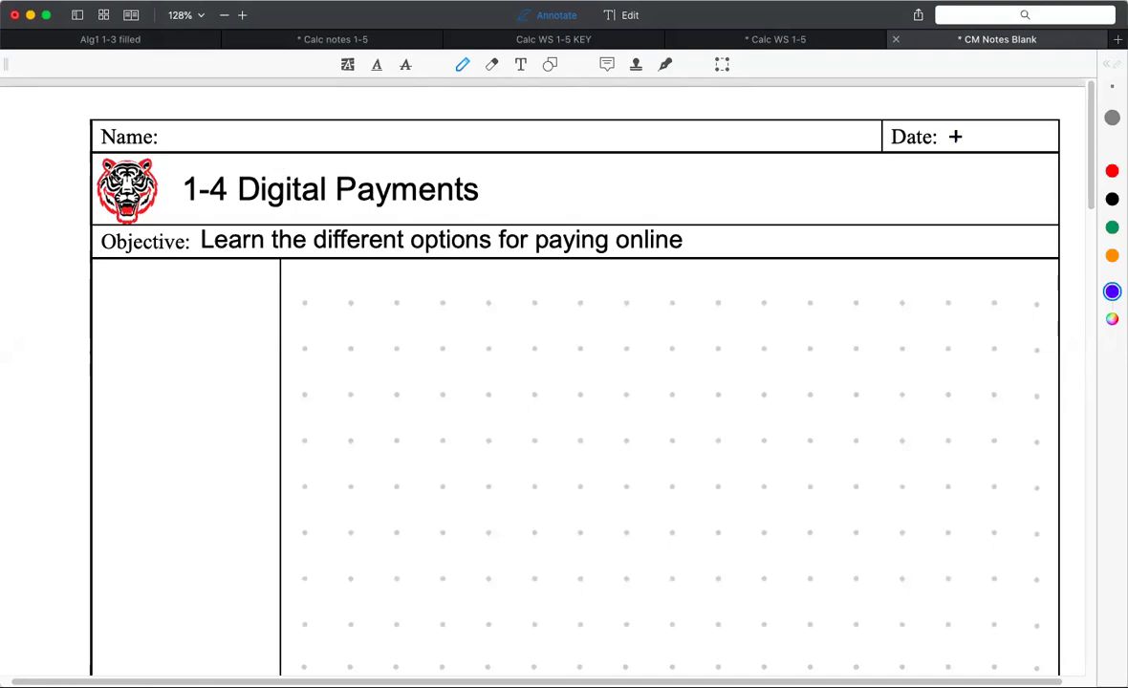
# - Handwrite the date 8/31/20 in blue in the worksheet's Date field
pyautogui.moveTo(958, 127); pyautogui.dragTo(967, 153)
pyautogui.moveTo(979, 126)
pyautogui.mouseDown()
pyautogui.moveTo(981, 150)
pyautogui.moveTo(994, 150)
pyautogui.mouseUp()
pyautogui.moveTo(1019, 123)
pyautogui.mouseDown()
pyautogui.moveTo(992, 161)
pyautogui.moveTo(1042, 132)
pyautogui.mouseUp()
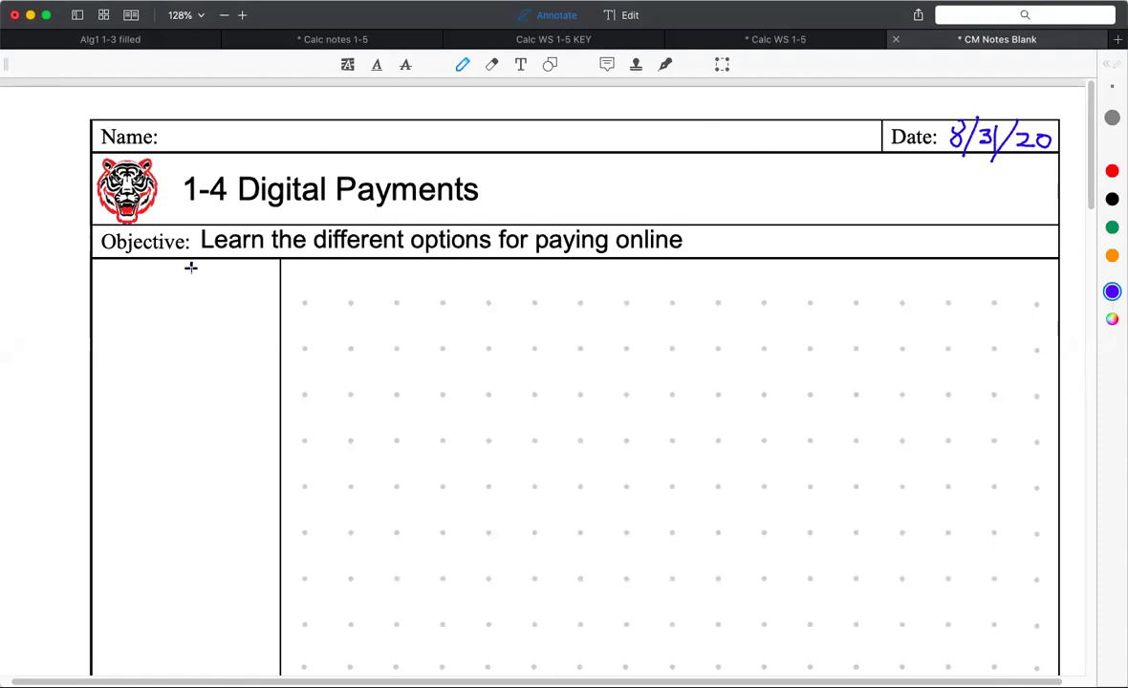
# - Handwrite "Mobile/web based payment system" in blue on the first line of the dotted notes area
pyautogui.scroll(-2, 191, 268)
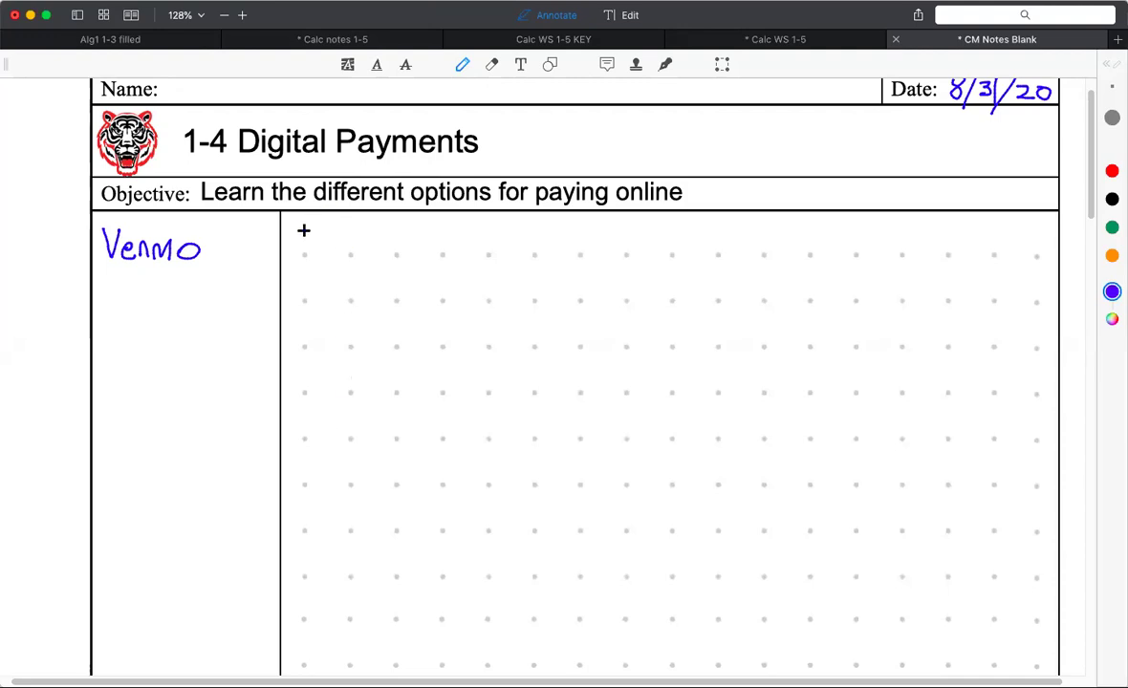
pyautogui.moveTo(298, 247)
pyautogui.mouseDown()
pyautogui.moveTo(331, 237)
pyautogui.moveTo(368, 249)
pyautogui.moveTo(416, 203)
pyautogui.moveTo(452, 244)
pyautogui.mouseUp()
pyautogui.moveTo(456, 226)
pyautogui.mouseDown()
pyautogui.moveTo(457, 247)
pyautogui.moveTo(522, 245)
pyautogui.mouseUp()
pyautogui.moveTo(539, 234)
pyautogui.mouseDown()
pyautogui.moveTo(528, 245)
pyautogui.moveTo(555, 245)
pyautogui.mouseUp()
pyautogui.moveTo(564, 238); pyautogui.dragTo(701, 245)
pyautogui.moveTo(707, 227); pyautogui.dragTo(708, 247)
pyautogui.moveTo(700, 235); pyautogui.dragTo(755, 246)
pyautogui.moveTo(770, 231)
pyautogui.mouseDown()
pyautogui.moveTo(760, 256)
pyautogui.moveTo(776, 246)
pyautogui.mouseUp()
pyautogui.moveTo(796, 226); pyautogui.dragTo(796, 246)
pyautogui.moveTo(789, 233); pyautogui.dragTo(854, 250)
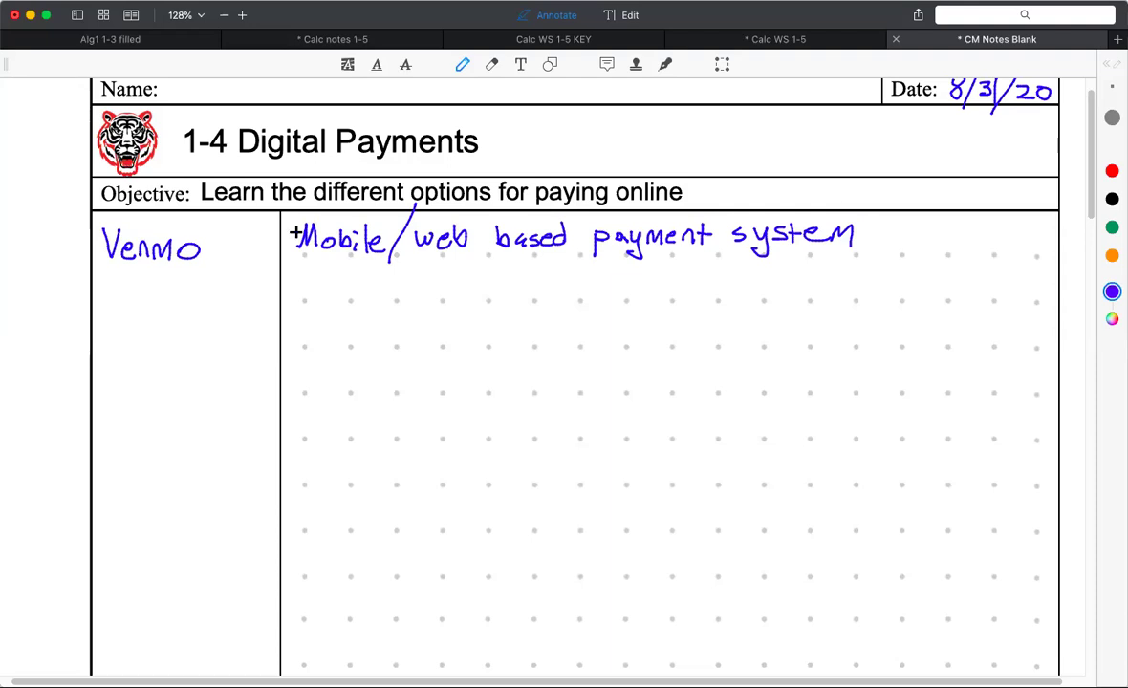
# - Handwrite "Owned by PayPal" in orange beneath the payment system line
pyautogui.click(1111, 255)
pyautogui.moveTo(308, 270); pyautogui.dragTo(308, 271)
pyautogui.moveTo(325, 280)
pyautogui.mouseDown()
pyautogui.moveTo(325, 294)
pyautogui.moveTo(406, 270)
pyautogui.moveTo(504, 282)
pyautogui.moveTo(529, 264)
pyautogui.moveTo(556, 279)
pyautogui.moveTo(577, 259)
pyautogui.moveTo(577, 289)
pyautogui.mouseUp()
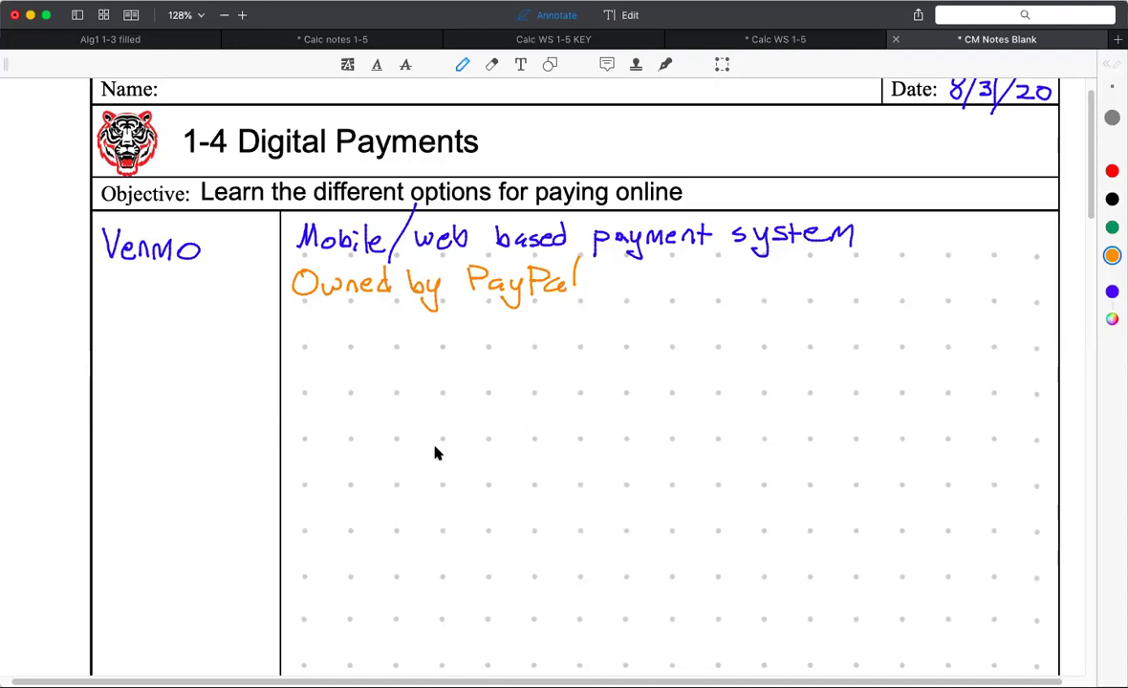
# - Handwrite "transfer money" in blue beneath the PayPal line
pyautogui.click(1111, 292)
pyautogui.scroll(-2, 688, 285)
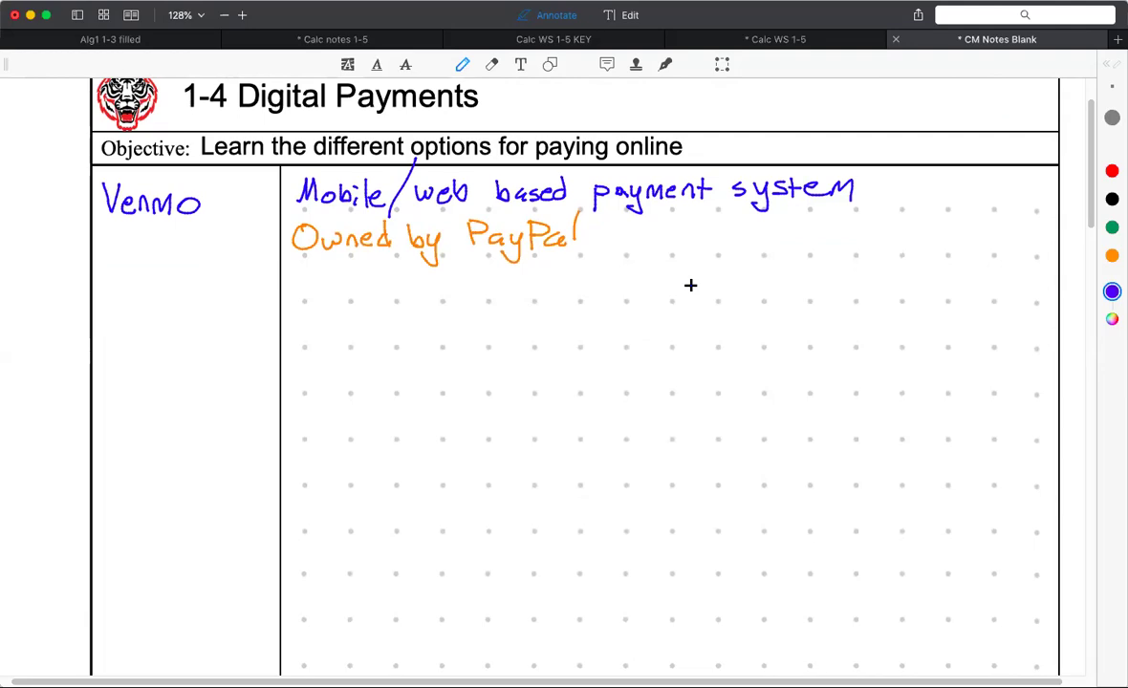
pyautogui.scroll(-2, 690, 284)
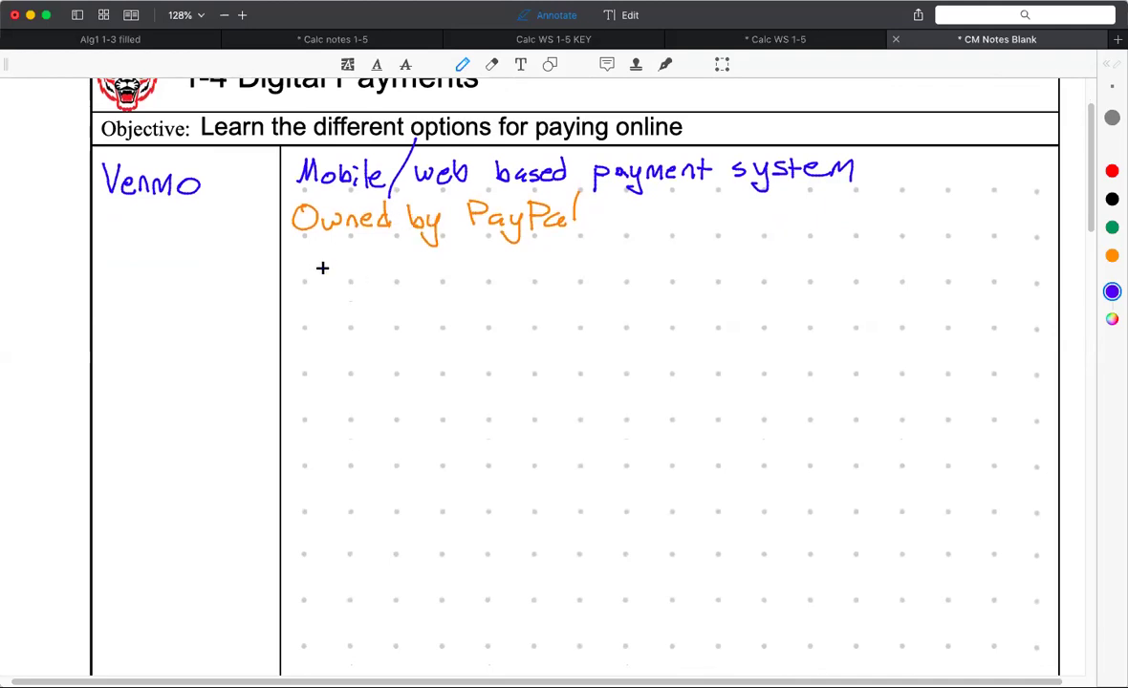
pyautogui.moveTo(304, 249)
pyautogui.mouseDown()
pyautogui.moveTo(304, 275)
pyautogui.moveTo(311, 254)
pyautogui.mouseUp()
pyautogui.moveTo(317, 260); pyautogui.dragTo(554, 266)
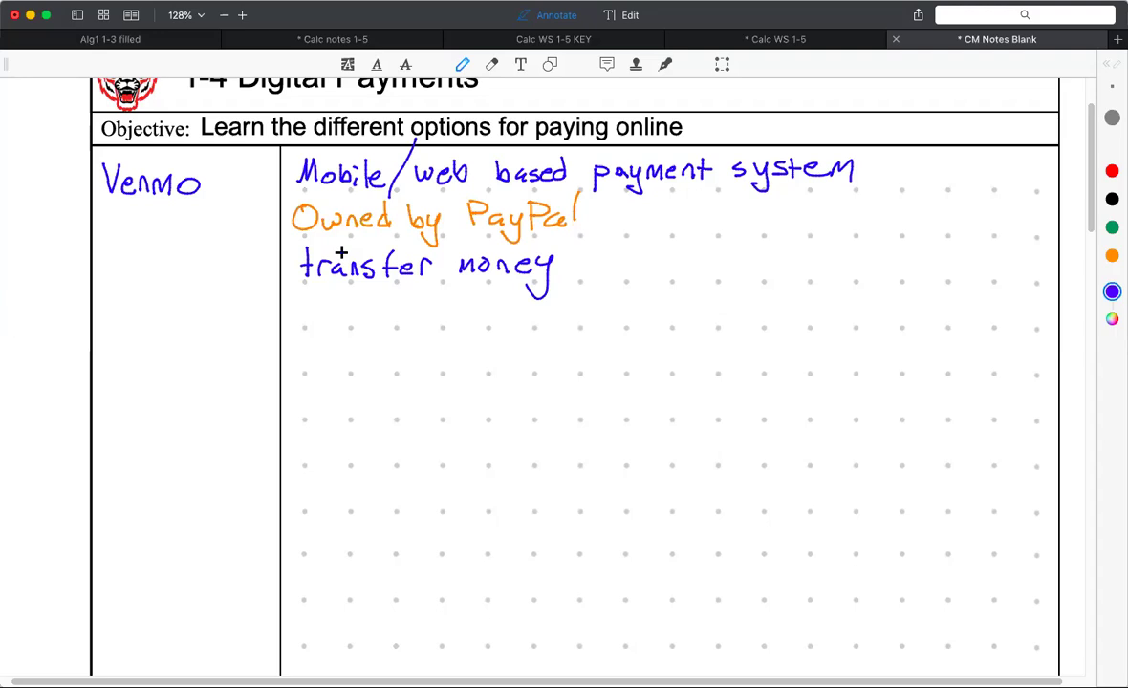
# - Handwrite "Like all forms of online payment," in black beneath "transfer money"
pyautogui.scroll(-2, 339, 254)
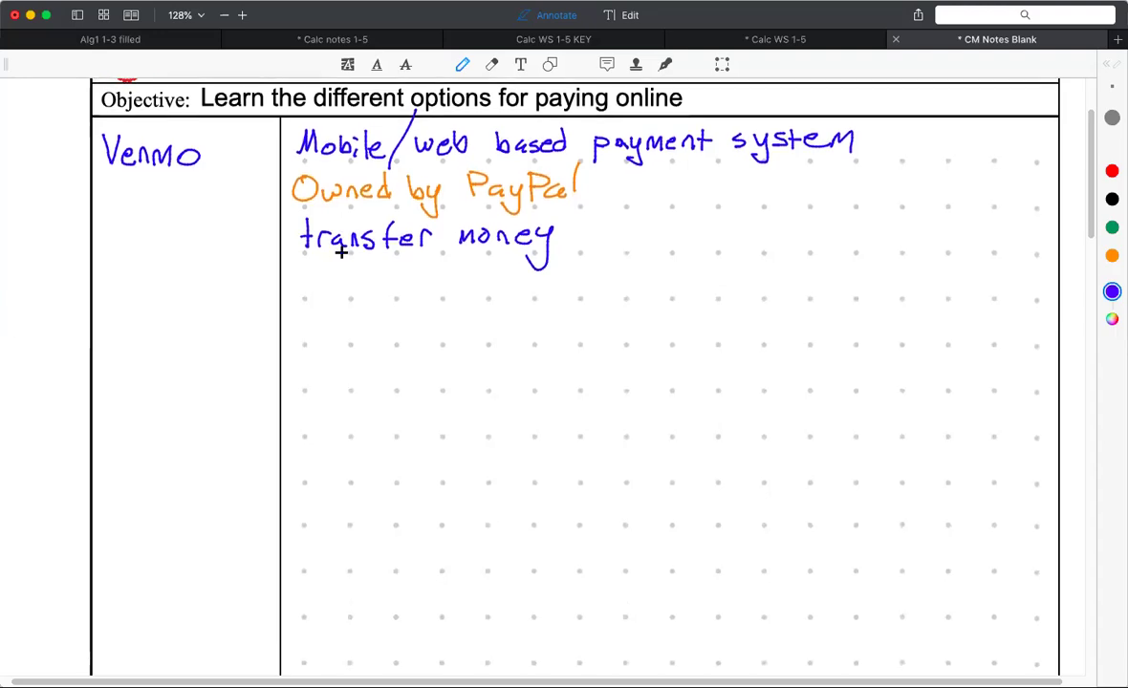
pyautogui.click(1112, 199)
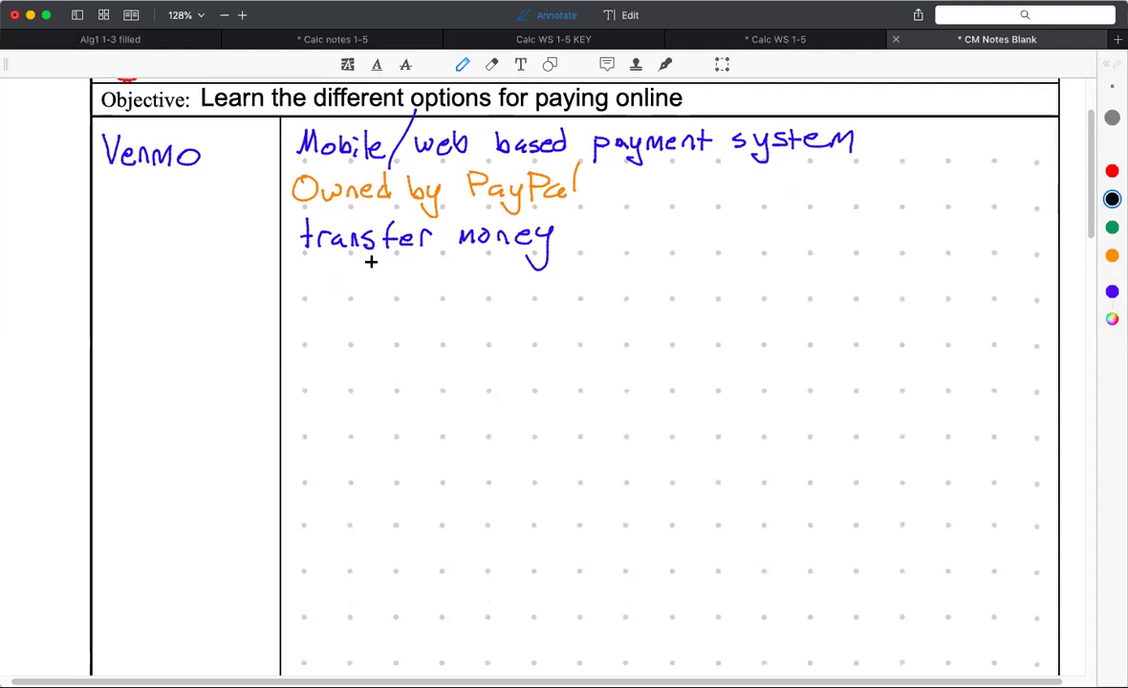
pyautogui.moveTo(303, 266)
pyautogui.mouseDown()
pyautogui.moveTo(323, 292)
pyautogui.moveTo(431, 289)
pyautogui.mouseUp()
pyautogui.moveTo(442, 267)
pyautogui.mouseDown()
pyautogui.moveTo(441, 289)
pyautogui.moveTo(513, 275)
pyautogui.moveTo(541, 286)
pyautogui.mouseUp()
pyautogui.moveTo(557, 271)
pyautogui.mouseDown()
pyautogui.moveTo(545, 288)
pyautogui.moveTo(600, 276)
pyautogui.moveTo(612, 292)
pyautogui.moveTo(654, 279)
pyautogui.moveTo(699, 289)
pyautogui.mouseUp()
pyautogui.moveTo(705, 277)
pyautogui.mouseDown()
pyautogui.moveTo(722, 289)
pyautogui.moveTo(779, 277)
pyautogui.moveTo(808, 298)
pyautogui.moveTo(891, 276)
pyautogui.moveTo(899, 297)
pyautogui.mouseUp()
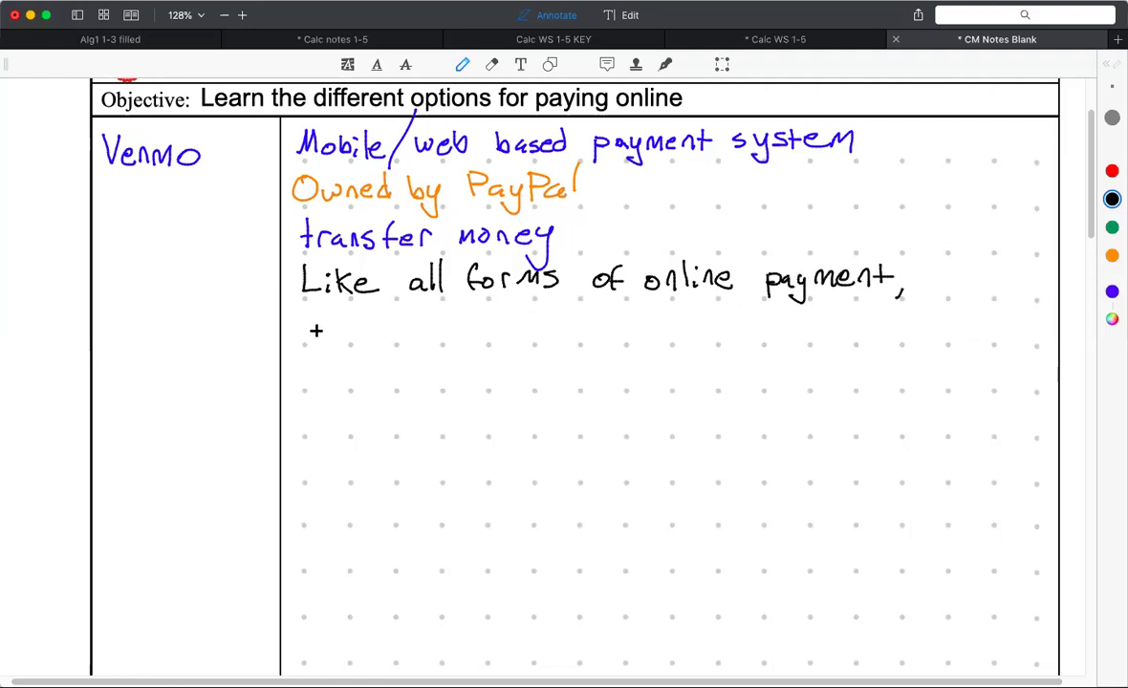
# - Continue the black sentence on the next line with "needs to be connected to:"
pyautogui.moveTo(311, 334); pyautogui.dragTo(327, 335)
pyautogui.moveTo(333, 327); pyautogui.dragTo(570, 335)
pyautogui.moveTo(586, 321)
pyautogui.mouseDown()
pyautogui.moveTo(615, 334)
pyautogui.moveTo(685, 335)
pyautogui.mouseUp()
pyautogui.moveTo(677, 323); pyautogui.dragTo(690, 322)
pyautogui.moveTo(694, 327); pyautogui.dragTo(762, 334)
pyautogui.moveTo(756, 323)
pyautogui.mouseDown()
pyautogui.moveTo(811, 315)
pyautogui.moveTo(812, 330)
pyautogui.mouseUp()
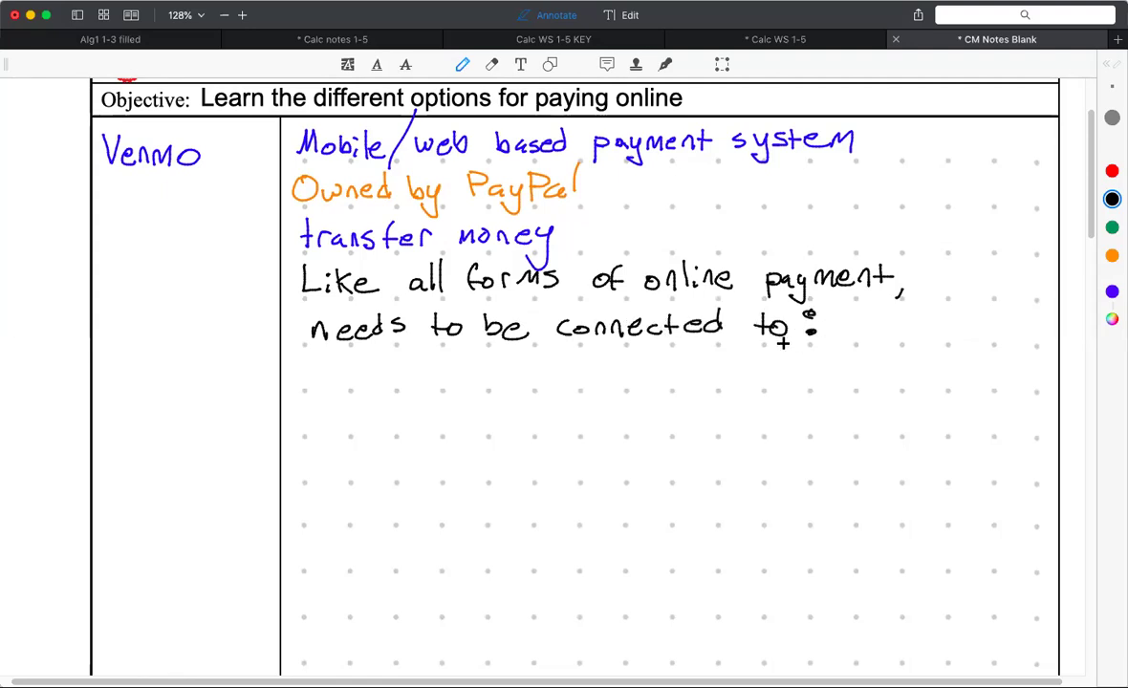
# - Handwrite "bank account" in blue, indented beneath "needs to be connected to:"
pyautogui.scroll(-2, 779, 334)
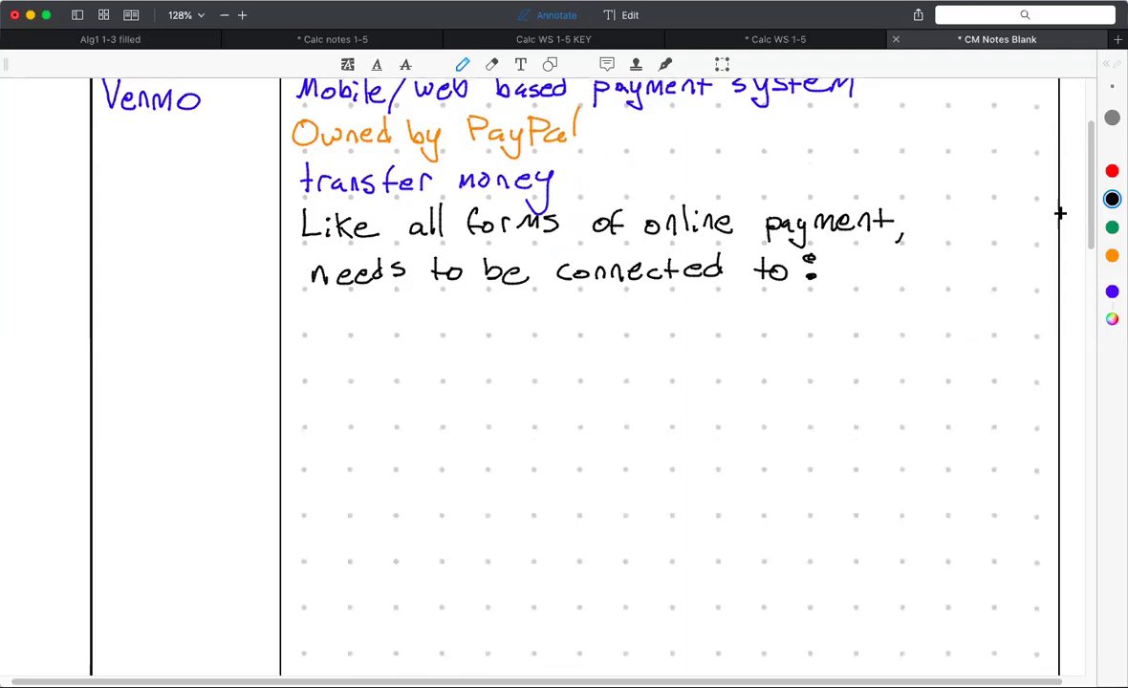
pyautogui.click(1112, 291)
pyautogui.moveTo(361, 302)
pyautogui.mouseDown()
pyautogui.moveTo(378, 325)
pyautogui.moveTo(399, 329)
pyautogui.mouseUp()
pyautogui.moveTo(403, 330); pyautogui.dragTo(426, 330)
pyautogui.moveTo(436, 310)
pyautogui.mouseDown()
pyautogui.moveTo(437, 330)
pyautogui.moveTo(497, 326)
pyautogui.mouseUp()
pyautogui.moveTo(522, 315); pyautogui.dragTo(566, 327)
pyautogui.moveTo(576, 302); pyautogui.dragTo(578, 325)
pyautogui.moveTo(570, 312); pyautogui.dragTo(588, 310)
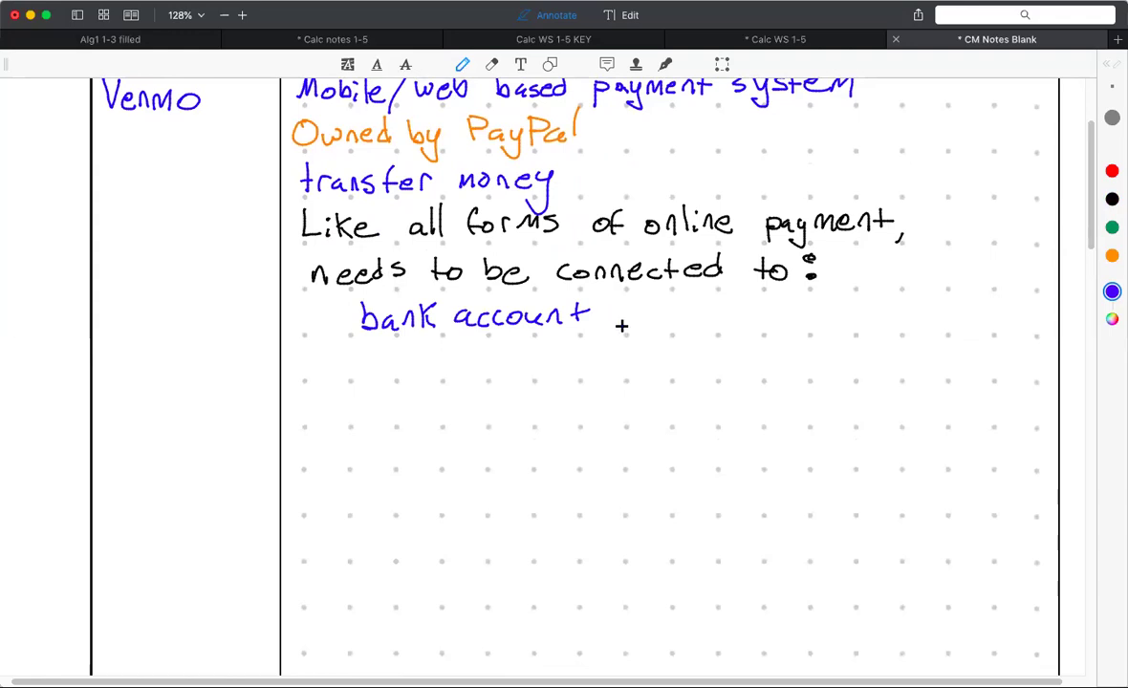
# - Draw two blue arrows after "bank account" and label them "savings" and "checking"
pyautogui.moveTo(604, 318); pyautogui.dragTo(644, 319)
pyautogui.moveTo(674, 306)
pyautogui.mouseDown()
pyautogui.moveTo(676, 320)
pyautogui.moveTo(694, 303)
pyautogui.moveTo(701, 319)
pyautogui.moveTo(747, 327)
pyautogui.mouseUp()
pyautogui.click(709, 312)
pyautogui.moveTo(765, 304); pyautogui.dragTo(755, 319)
pyautogui.moveTo(622, 340); pyautogui.dragTo(650, 341)
pyautogui.moveTo(638, 333)
pyautogui.mouseDown()
pyautogui.moveTo(641, 348)
pyautogui.moveTo(744, 355)
pyautogui.mouseUp()
pyautogui.moveTo(751, 346); pyautogui.dragTo(771, 355)
pyautogui.click(752, 338)
pyautogui.moveTo(786, 342); pyautogui.dragTo(765, 379)
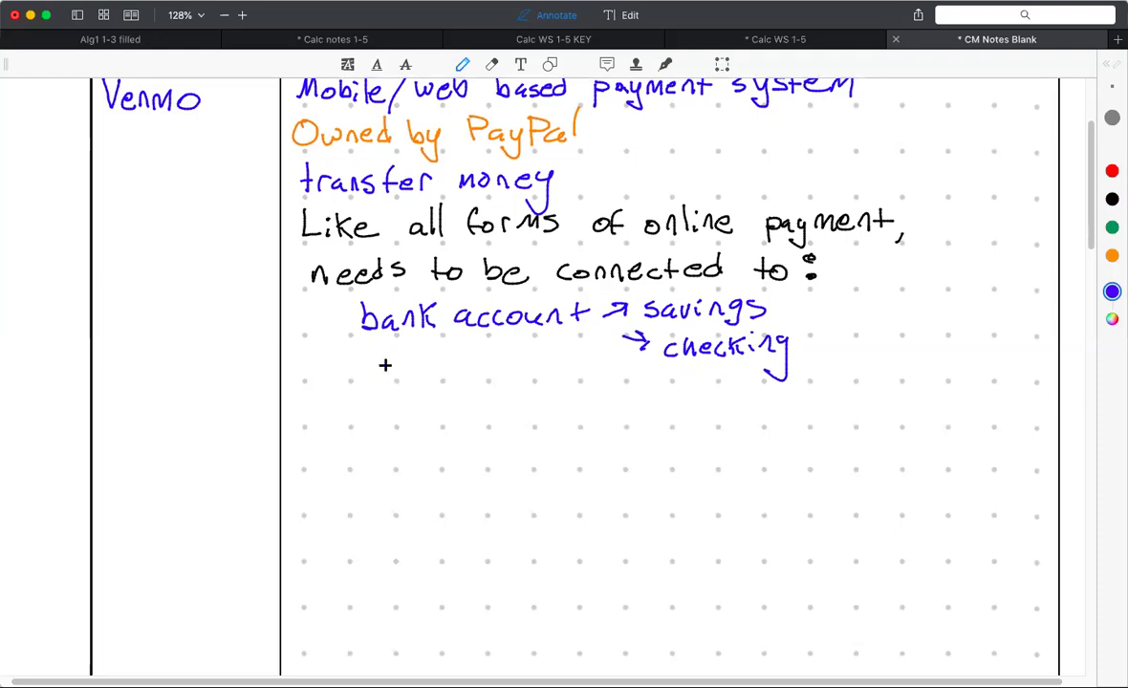
# - Put a dash before "bank account" and add a second dashed item "credit card" below it in blue
pyautogui.moveTo(330, 318); pyautogui.dragTo(349, 318)
pyautogui.moveTo(326, 403)
pyautogui.mouseDown()
pyautogui.moveTo(369, 409)
pyautogui.moveTo(397, 396)
pyautogui.moveTo(415, 408)
pyautogui.mouseUp()
pyautogui.moveTo(436, 398); pyautogui.dragTo(463, 410)
pyautogui.moveTo(457, 397); pyautogui.dragTo(506, 410)
pyautogui.moveTo(532, 400); pyautogui.dragTo(532, 412)
pyautogui.moveTo(535, 401); pyautogui.dragTo(565, 381)
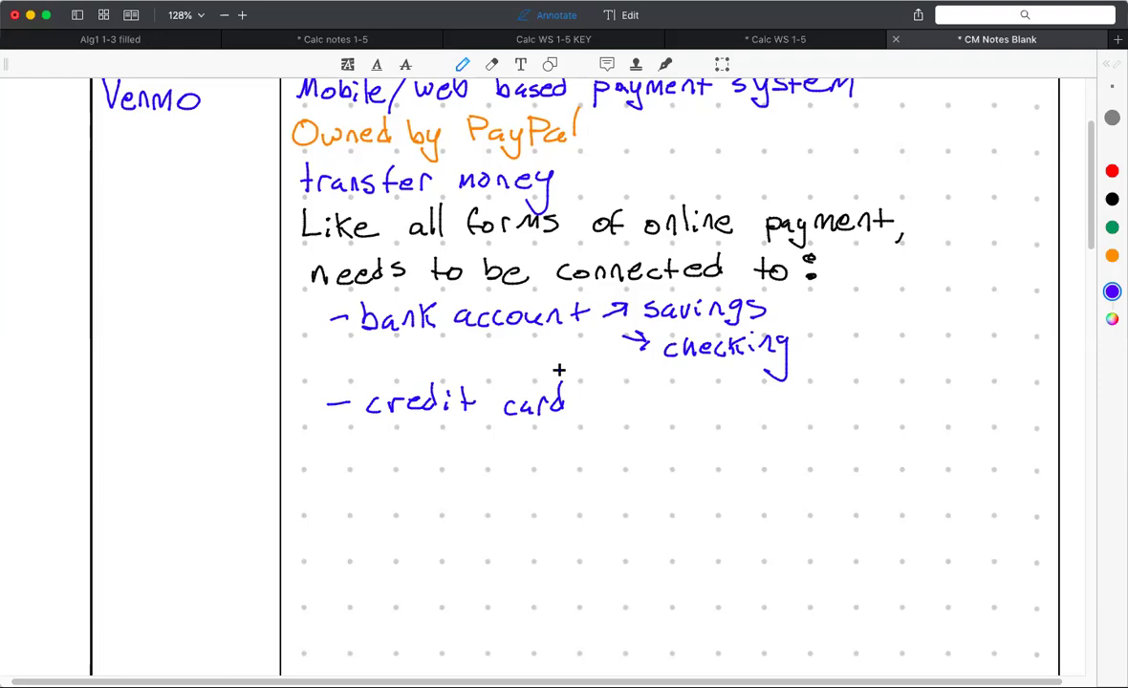
# - Handwrite the warning "Careful: credit cards" in orange beneath the credit card item
pyautogui.click(1112, 256)
pyautogui.scroll(-2, 334, 342)
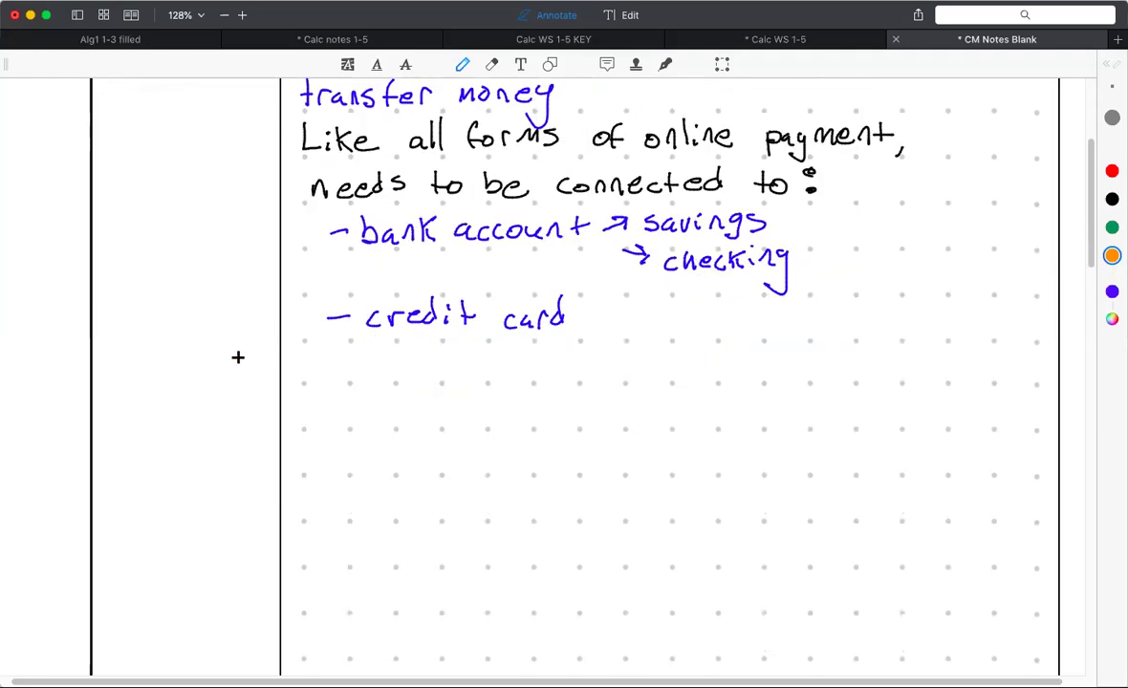
pyautogui.moveTo(304, 357)
pyautogui.mouseDown()
pyautogui.moveTo(318, 374)
pyautogui.moveTo(396, 343)
pyautogui.moveTo(417, 360)
pyautogui.mouseUp()
pyautogui.click(415, 364)
pyautogui.click(416, 375)
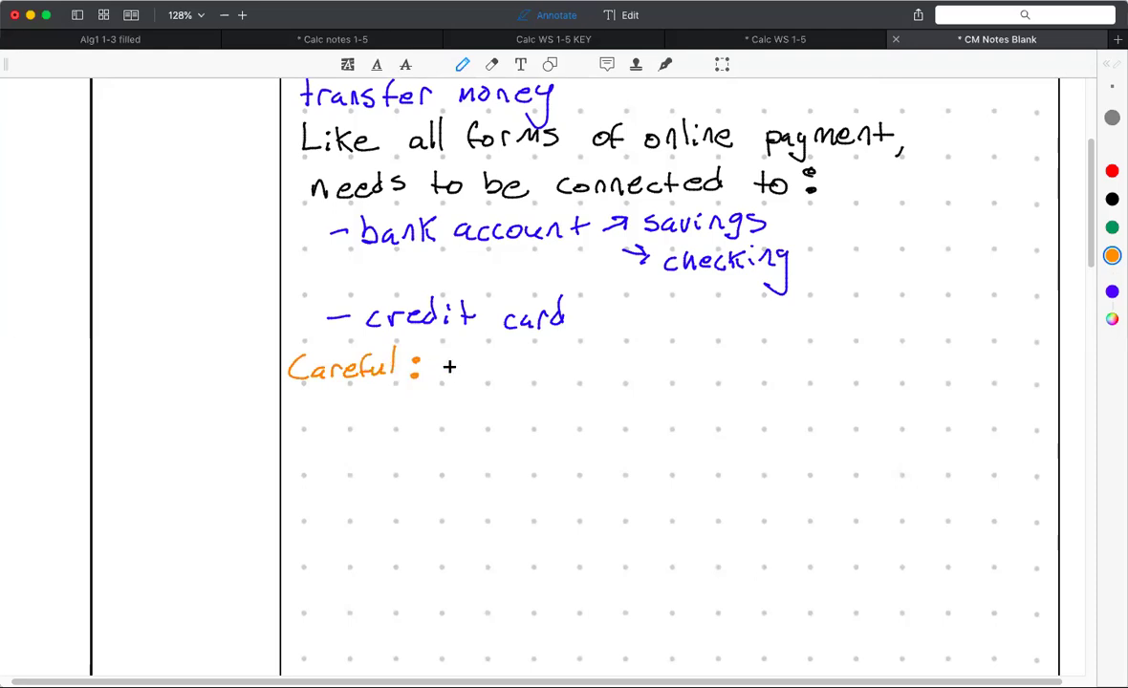
pyautogui.moveTo(456, 365)
pyautogui.mouseDown()
pyautogui.moveTo(454, 377)
pyautogui.moveTo(472, 367)
pyautogui.mouseUp()
pyautogui.moveTo(475, 373)
pyautogui.mouseDown()
pyautogui.moveTo(507, 358)
pyautogui.moveTo(518, 377)
pyautogui.mouseUp()
pyautogui.moveTo(526, 356); pyautogui.dragTo(527, 378)
pyautogui.moveTo(520, 363); pyautogui.dragTo(533, 361)
pyautogui.click(558, 369)
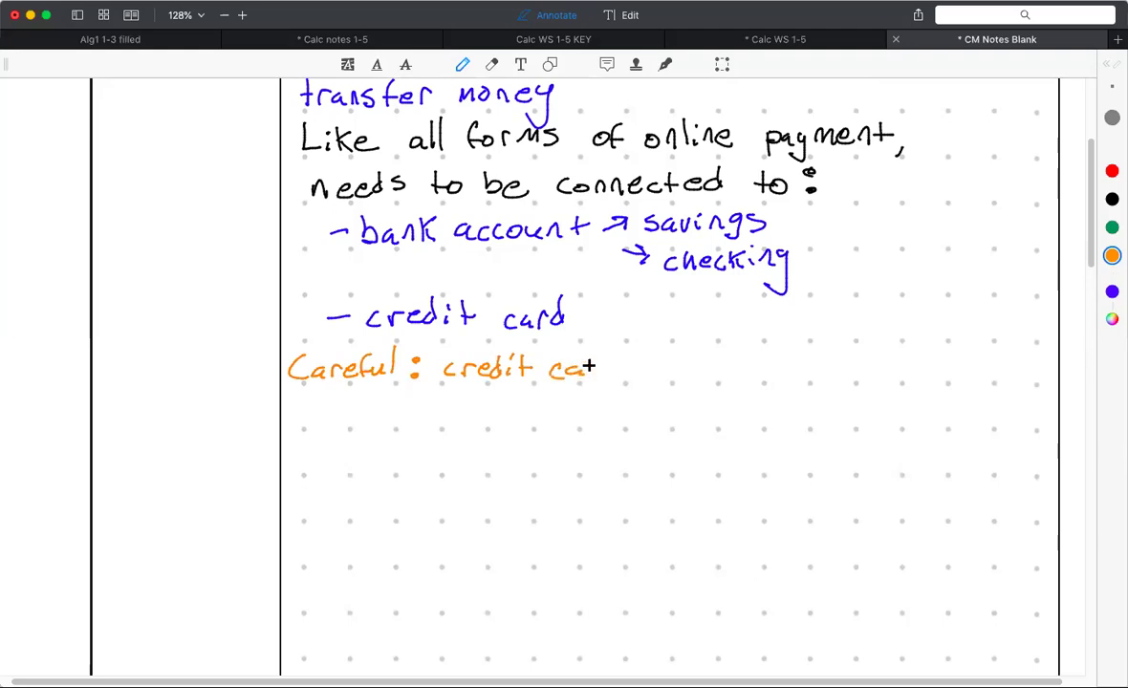
pyautogui.moveTo(590, 365)
pyautogui.mouseDown()
pyautogui.moveTo(616, 360)
pyautogui.moveTo(634, 375)
pyautogui.moveTo(606, 370)
pyautogui.mouseUp()
# - Handwrite "3% per transaction" in blue beneath the credit cards warning
pyautogui.click(1112, 292)
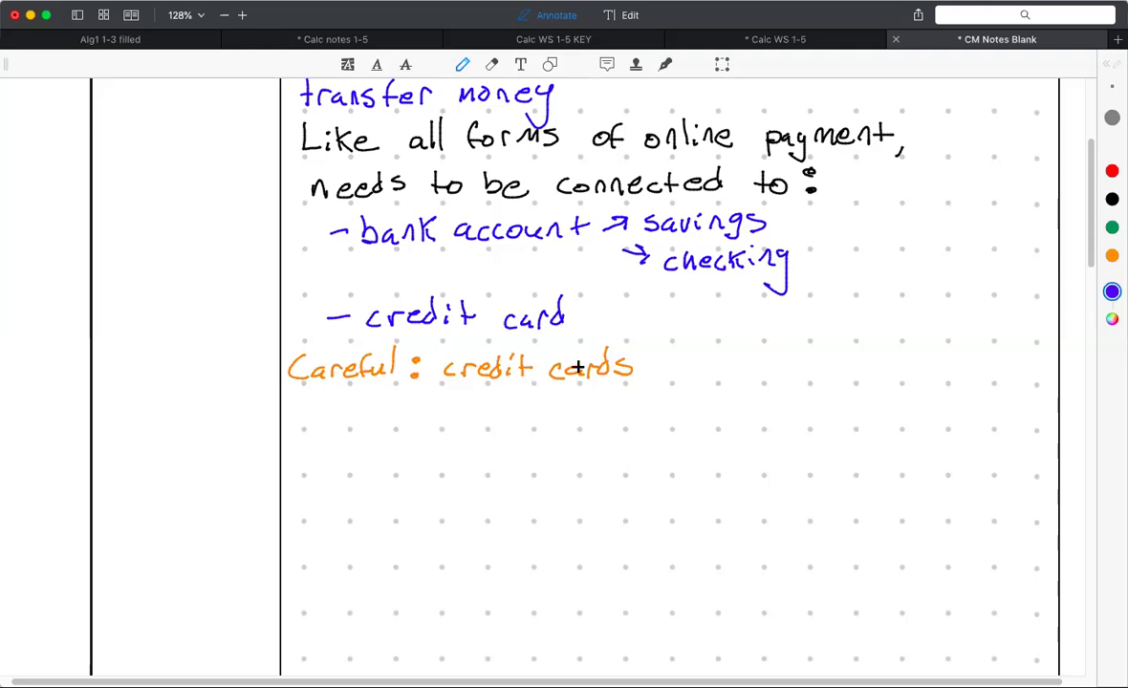
pyautogui.scroll(-2, 633, 353)
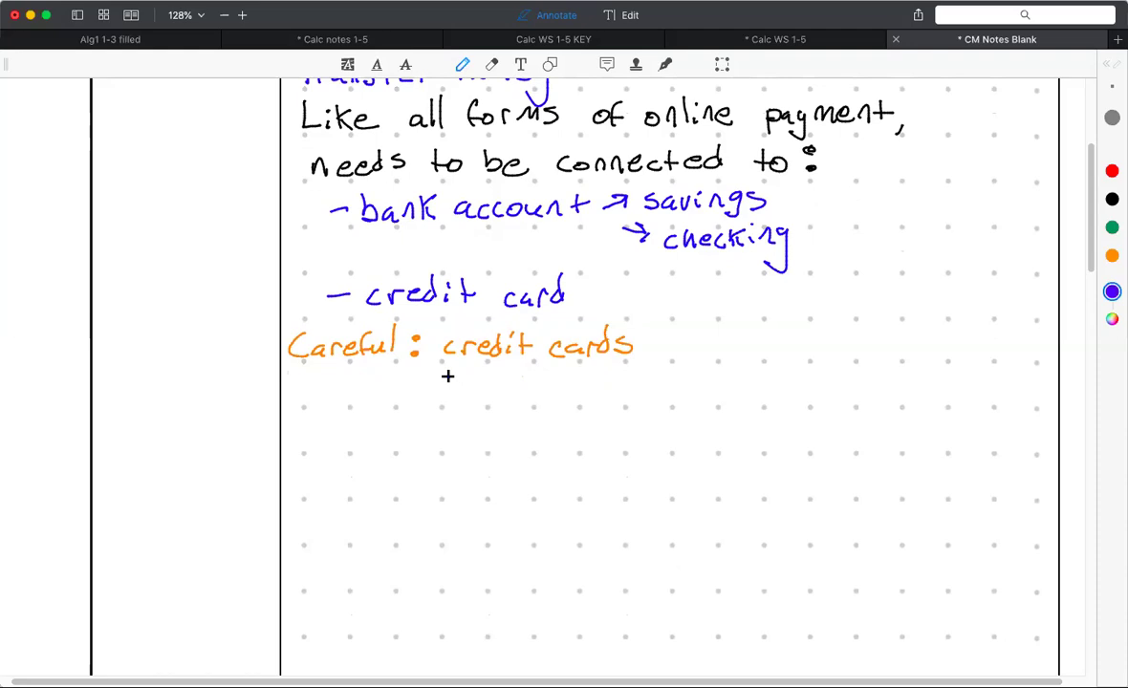
pyautogui.moveTo(451, 374)
pyautogui.mouseDown()
pyautogui.moveTo(450, 400)
pyautogui.moveTo(470, 373)
pyautogui.mouseUp()
pyautogui.moveTo(483, 376)
pyautogui.mouseDown()
pyautogui.moveTo(469, 403)
pyautogui.moveTo(490, 389)
pyautogui.moveTo(548, 398)
pyautogui.mouseUp()
pyautogui.moveTo(552, 399); pyautogui.dragTo(599, 398)
pyautogui.moveTo(590, 387); pyautogui.dragTo(621, 388)
pyautogui.moveTo(635, 389); pyautogui.dragTo(672, 400)
pyautogui.moveTo(692, 390); pyautogui.dragTo(708, 400)
pyautogui.moveTo(715, 381); pyautogui.dragTo(716, 400)
pyautogui.moveTo(711, 388); pyautogui.dragTo(767, 399)
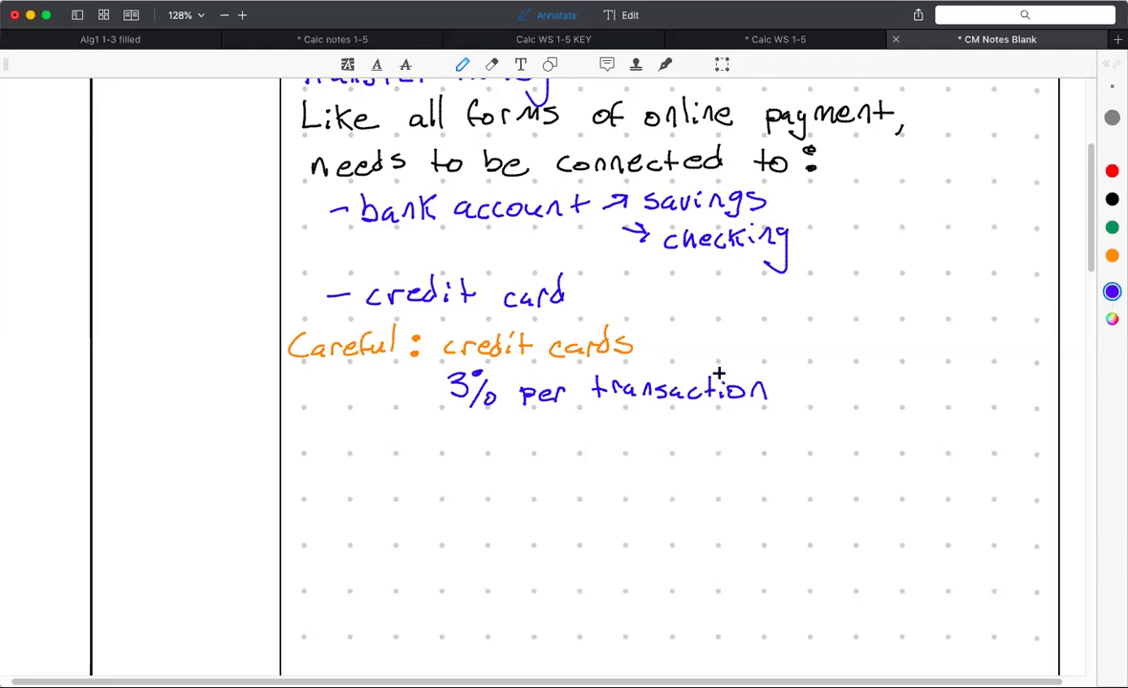
# - Start an example by handwriting "$10 burger" in orange beneath the 3% note
pyautogui.click(1112, 256)
pyautogui.scroll(-2, 1061, 287)
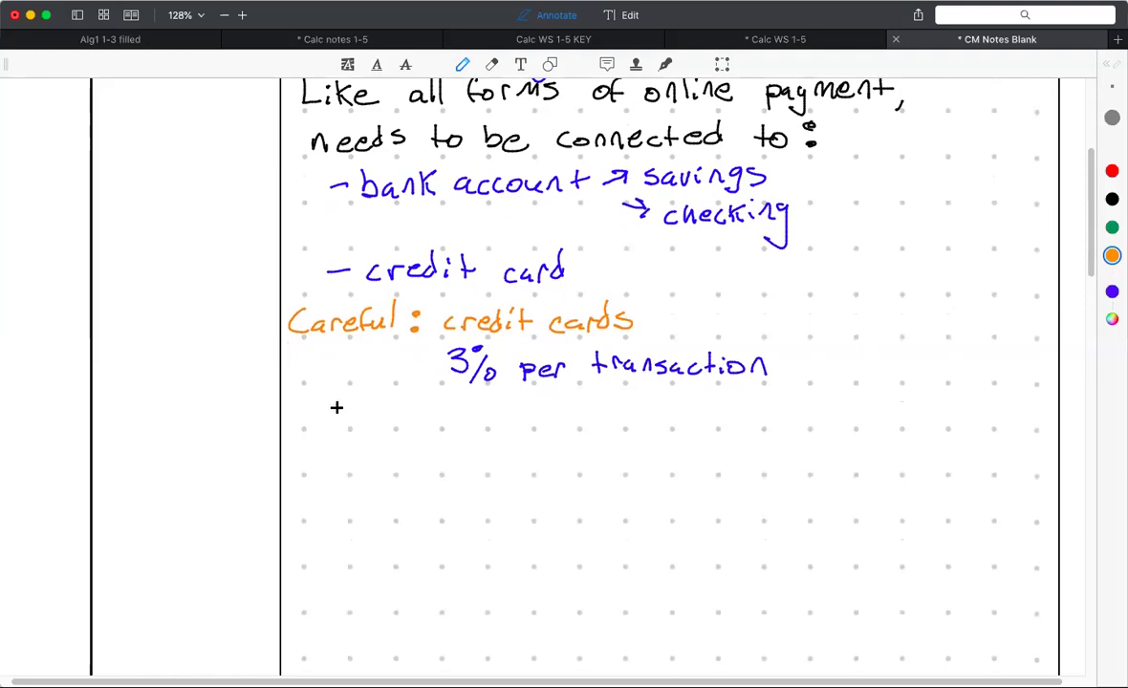
pyautogui.moveTo(333, 390)
pyautogui.mouseDown()
pyautogui.moveTo(319, 421)
pyautogui.moveTo(351, 423)
pyautogui.mouseUp()
pyautogui.moveTo(370, 396)
pyautogui.mouseDown()
pyautogui.moveTo(409, 420)
pyautogui.moveTo(451, 409)
pyautogui.moveTo(442, 436)
pyautogui.mouseUp()
pyautogui.moveTo(462, 413); pyautogui.dragTo(490, 410)
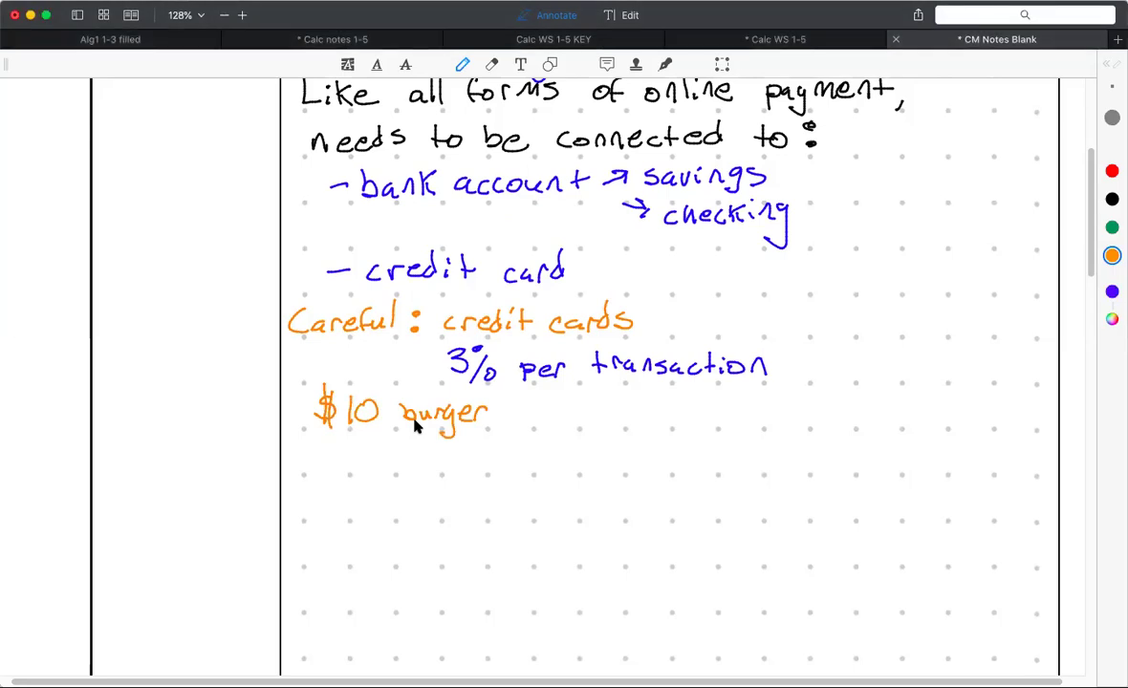
# - Handwrite an underlined "Venmo" heading in blue beside "$10 burger", undoing the false first stroke
pyautogui.scroll(4, 414, 426)
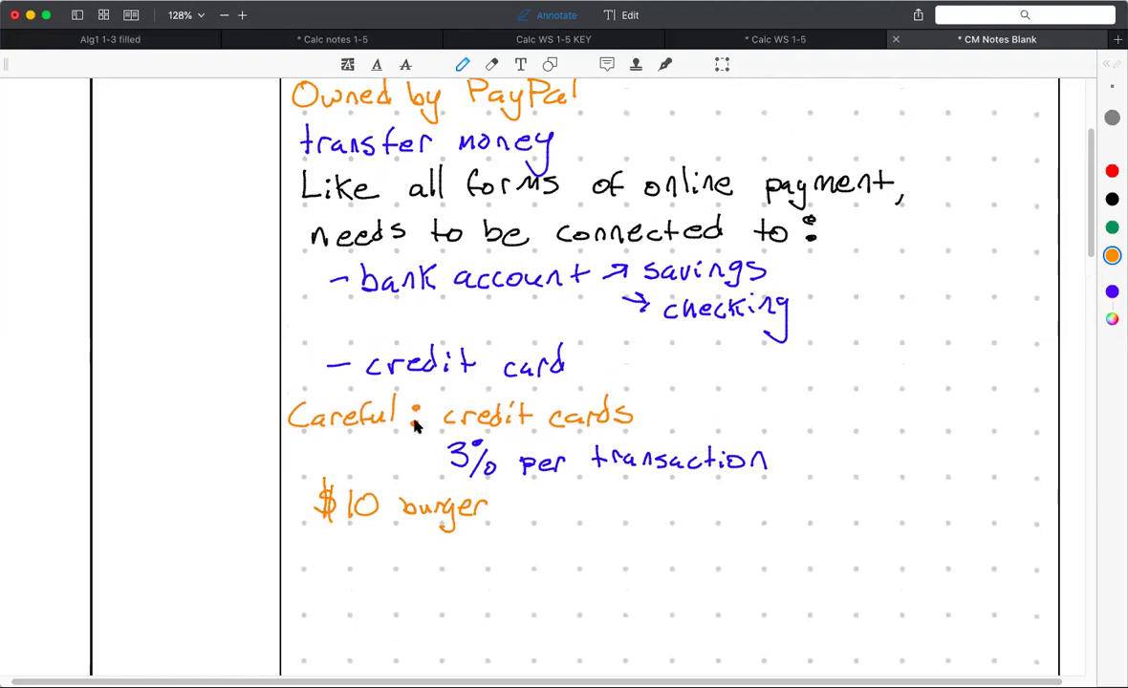
pyautogui.scroll(-3, 414, 425)
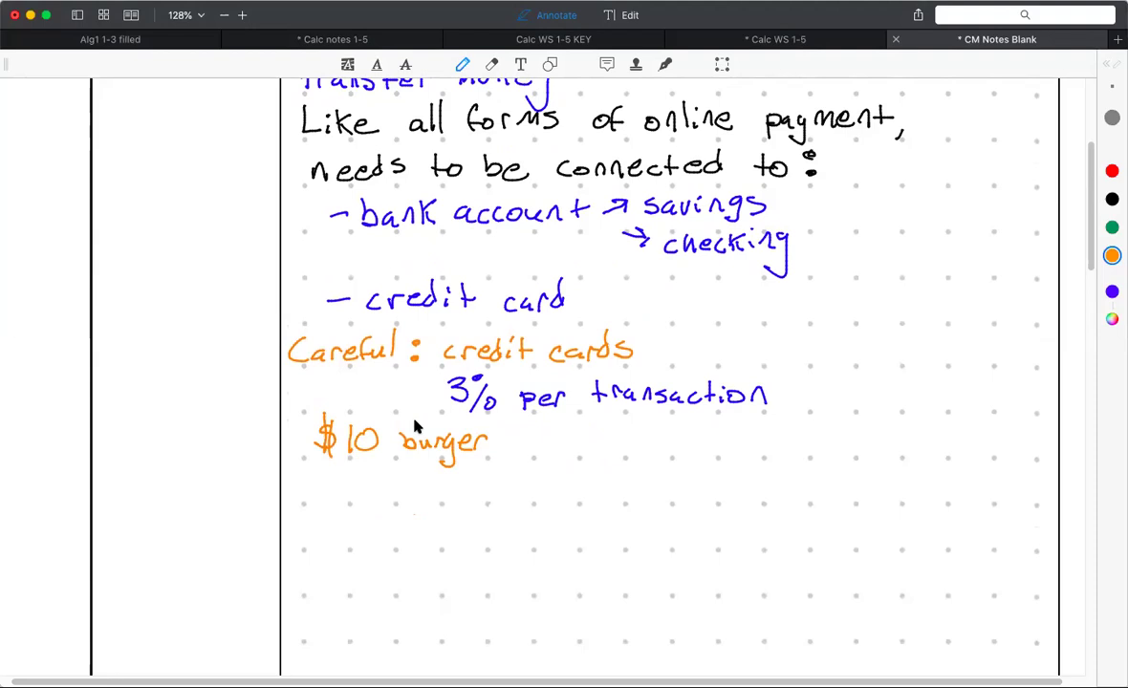
pyautogui.scroll(-2, 414, 428)
pyautogui.click(1111, 292)
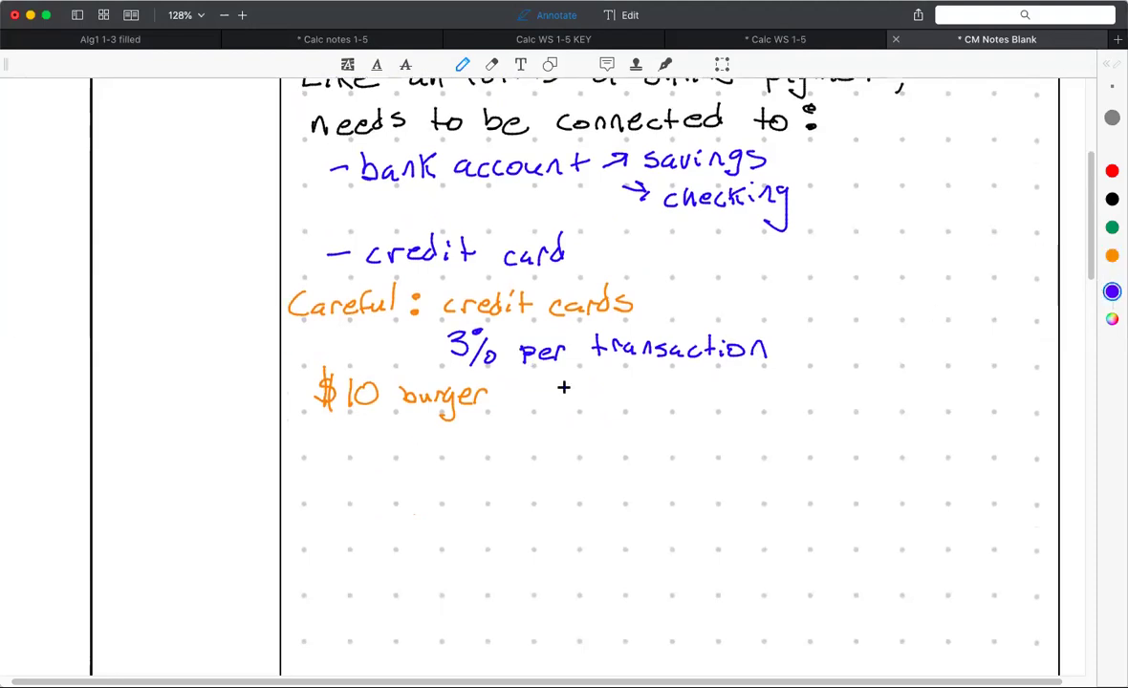
pyautogui.moveTo(553, 382)
pyautogui.mouseDown()
pyautogui.moveTo(554, 400)
pyautogui.moveTo(574, 383)
pyautogui.mouseUp()
pyautogui.press('super+z')
pyautogui.press('super+z')
pyautogui.moveTo(574, 374)
pyautogui.mouseDown()
pyautogui.moveTo(594, 374)
pyautogui.moveTo(617, 402)
pyautogui.moveTo(661, 401)
pyautogui.moveTo(670, 387)
pyautogui.mouseUp()
pyautogui.moveTo(566, 417); pyautogui.dragTo(680, 414)
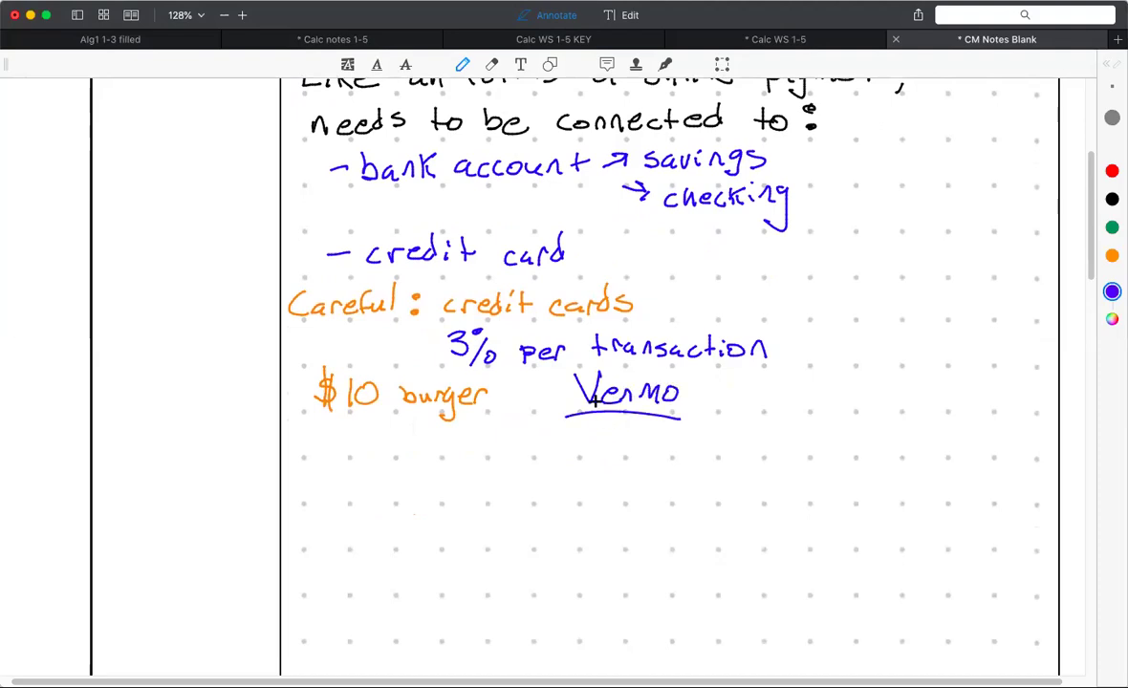
# - Under the example's Venmo heading, handwrite "$10.00" with an arrow pointing to the payee's name
pyautogui.scroll(-2, 595, 401)
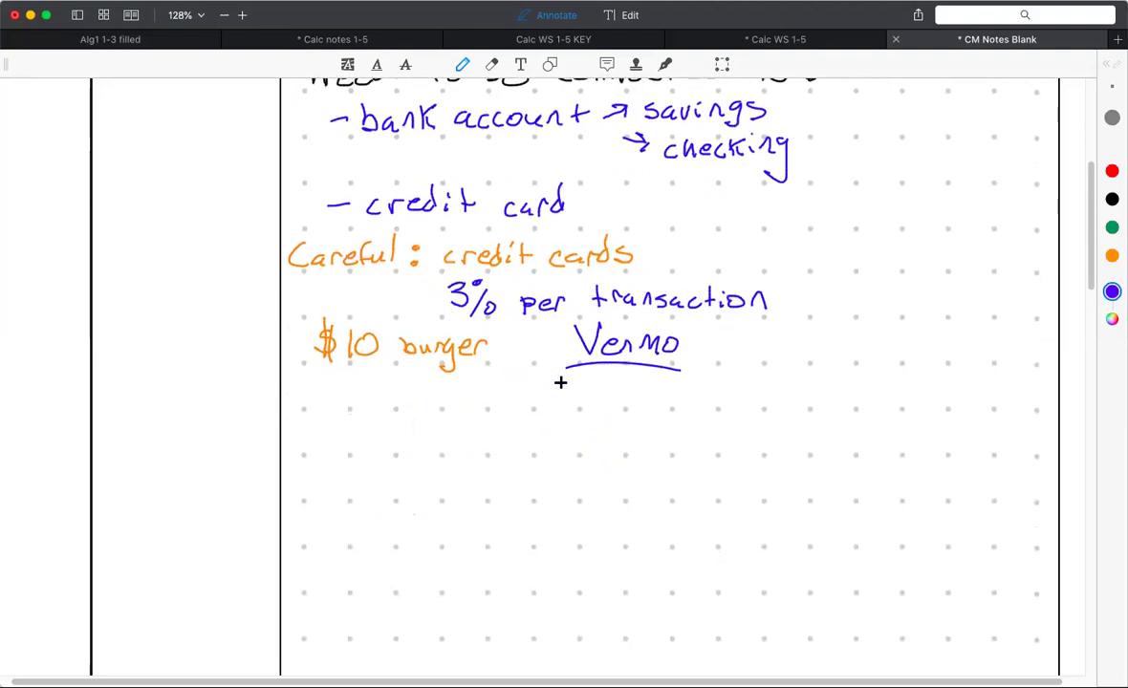
pyautogui.moveTo(565, 376)
pyautogui.mouseDown()
pyautogui.moveTo(548, 399)
pyautogui.moveTo(558, 404)
pyautogui.mouseUp()
pyautogui.moveTo(584, 382); pyautogui.dragTo(585, 404)
pyautogui.moveTo(600, 385); pyautogui.dragTo(621, 387)
pyautogui.moveTo(642, 388)
pyautogui.mouseDown()
pyautogui.moveTo(718, 403)
pyautogui.moveTo(735, 386)
pyautogui.moveTo(735, 402)
pyautogui.mouseUp()
pyautogui.moveTo(755, 387)
pyautogui.mouseDown()
pyautogui.moveTo(748, 403)
pyautogui.moveTo(786, 403)
pyautogui.mouseUp()
pyautogui.moveTo(801, 392)
pyautogui.mouseDown()
pyautogui.moveTo(799, 377)
pyautogui.moveTo(825, 374)
pyautogui.mouseUp()
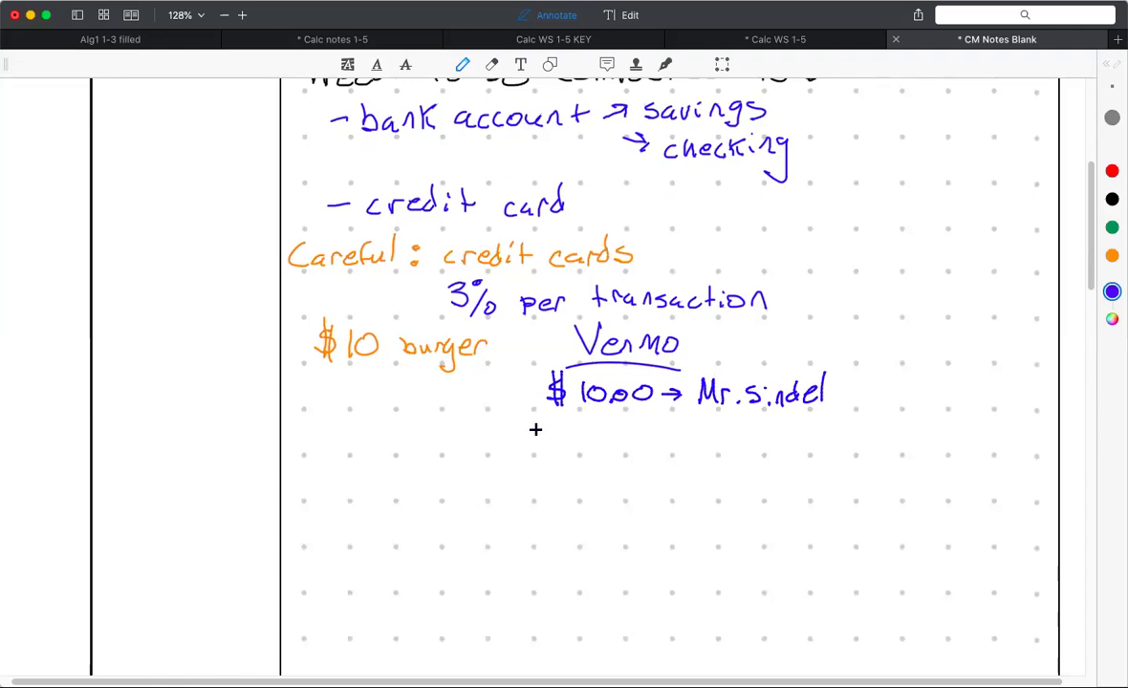
# - Handwrite "3% of $10" in blue beneath the $10.00 line
pyautogui.moveTo(544, 426); pyautogui.dragTo(538, 446)
pyautogui.moveTo(557, 446); pyautogui.dragTo(560, 429)
pyautogui.moveTo(571, 438); pyautogui.dragTo(596, 441)
pyautogui.moveTo(609, 427)
pyautogui.mouseDown()
pyautogui.moveTo(605, 441)
pyautogui.moveTo(642, 447)
pyautogui.moveTo(657, 426)
pyautogui.moveTo(623, 442)
pyautogui.mouseUp()
pyautogui.moveTo(631, 419); pyautogui.dragTo(630, 449)
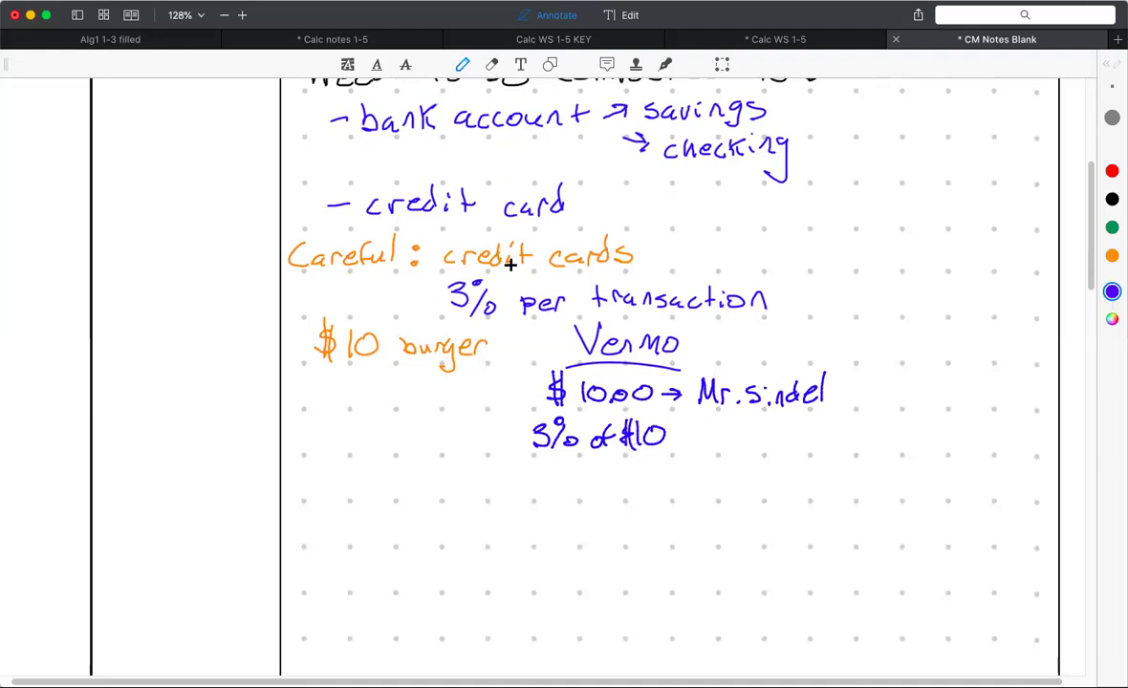
# - Set up the fee calculation by handwriting "(.03) × 10 =" beneath "3% of $10"
pyautogui.scroll(-2, 538, 458)
pyautogui.click(541, 453)
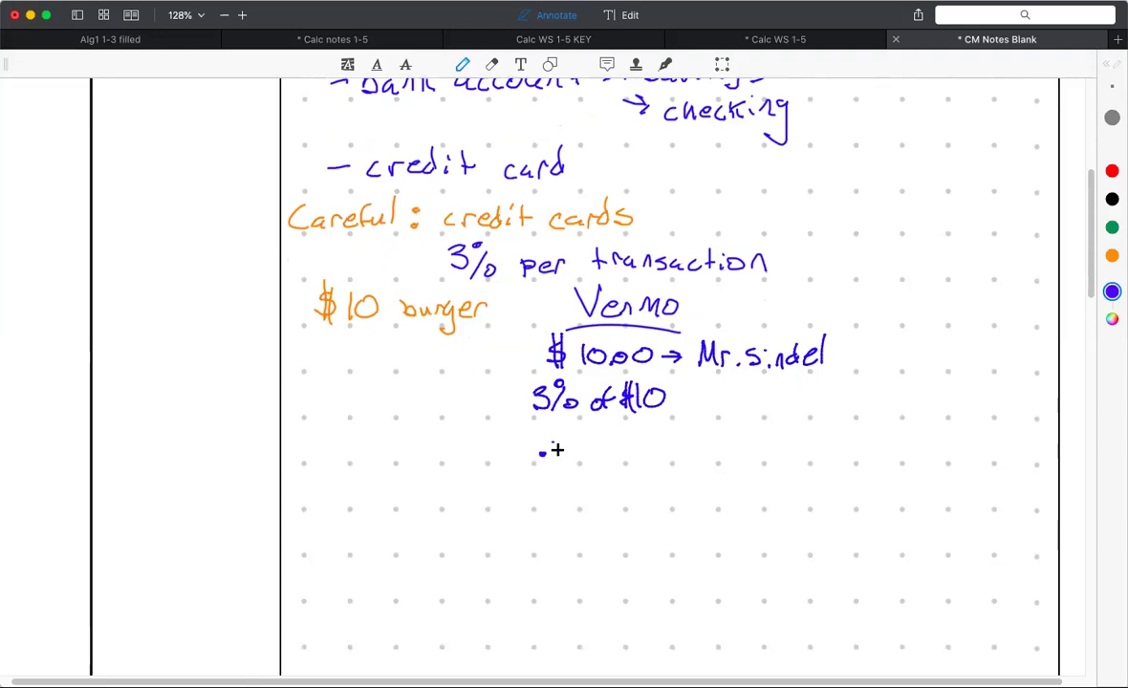
pyautogui.moveTo(556, 443); pyautogui.dragTo(555, 445)
pyautogui.moveTo(566, 441)
pyautogui.mouseDown()
pyautogui.moveTo(570, 455)
pyautogui.moveTo(532, 469)
pyautogui.moveTo(580, 469)
pyautogui.moveTo(606, 454)
pyautogui.moveTo(596, 453)
pyautogui.moveTo(630, 463)
pyautogui.mouseUp()
pyautogui.moveTo(652, 432); pyautogui.dragTo(698, 443)
pyautogui.moveTo(682, 451); pyautogui.dragTo(699, 451)
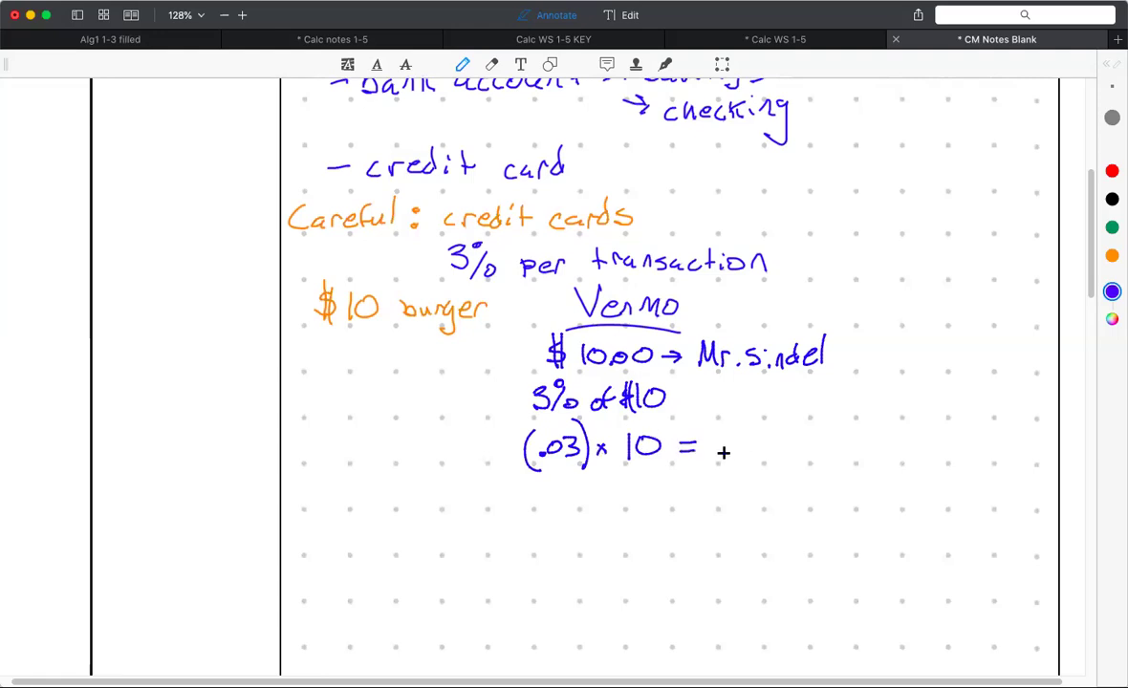
# - Complete the fee calculation with "$0.30" and an arrow pointing to "Venmo"
pyautogui.moveTo(731, 440); pyautogui.dragTo(719, 454)
pyautogui.moveTo(725, 435)
pyautogui.mouseDown()
pyautogui.moveTo(733, 461)
pyautogui.moveTo(750, 438)
pyautogui.moveTo(778, 453)
pyautogui.moveTo(805, 437)
pyautogui.moveTo(868, 445)
pyautogui.mouseUp()
pyautogui.click(765, 450)
pyautogui.moveTo(860, 438)
pyautogui.mouseDown()
pyautogui.moveTo(861, 451)
pyautogui.moveTo(891, 438)
pyautogui.moveTo(904, 450)
pyautogui.mouseUp()
pyautogui.moveTo(906, 439)
pyautogui.mouseDown()
pyautogui.moveTo(915, 451)
pyautogui.moveTo(942, 437)
pyautogui.mouseUp()
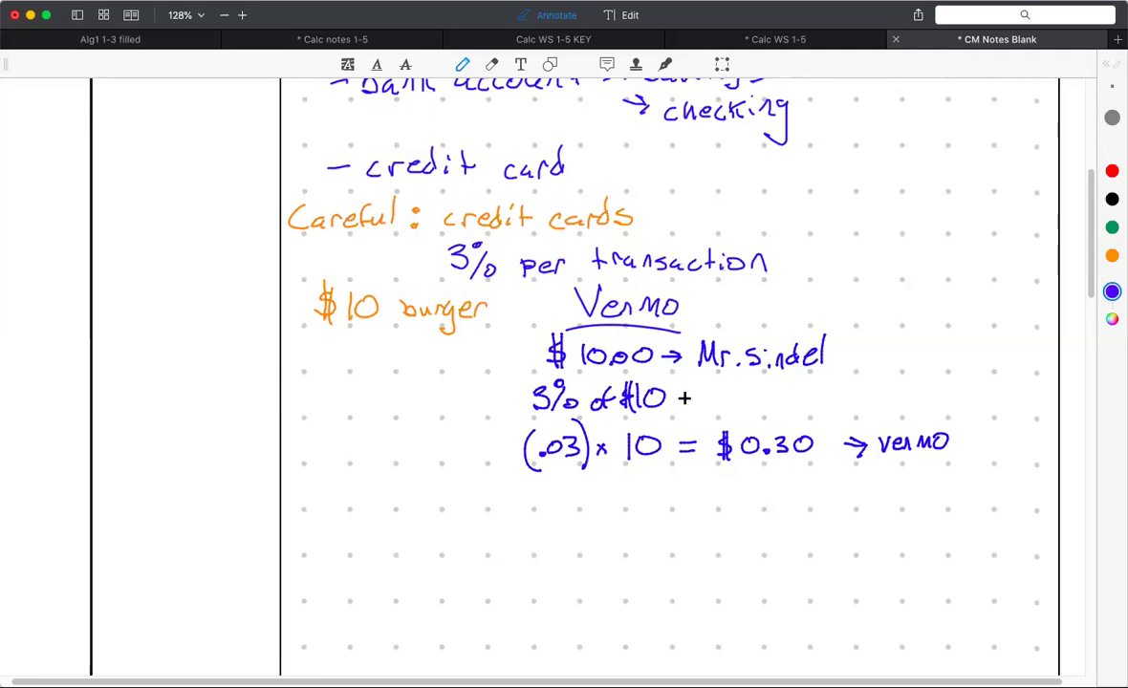
# - Handwrite the total "$10.30" in blue beneath the fee calculation
pyautogui.moveTo(579, 477)
pyautogui.mouseDown()
pyautogui.moveTo(582, 498)
pyautogui.moveTo(602, 478)
pyautogui.moveTo(631, 496)
pyautogui.moveTo(667, 479)
pyautogui.moveTo(549, 505)
pyautogui.moveTo(563, 515)
pyautogui.mouseUp()
pyautogui.click(623, 496)
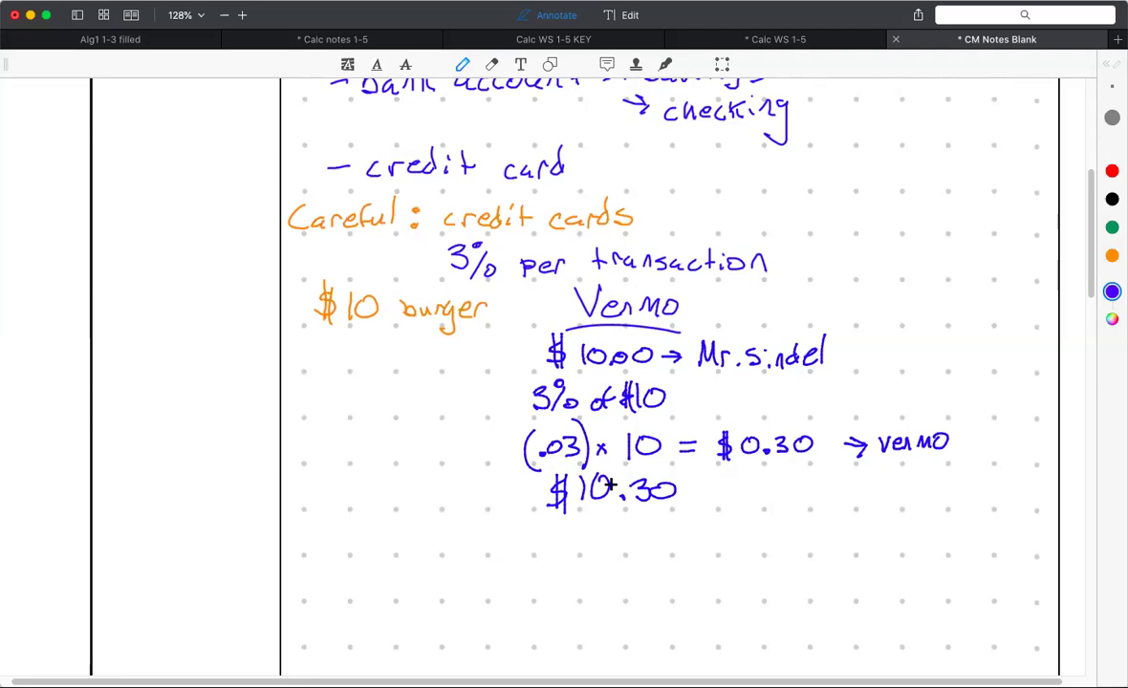
pyautogui.scroll(2, 610, 485)
pyautogui.scroll(2, 610, 486)
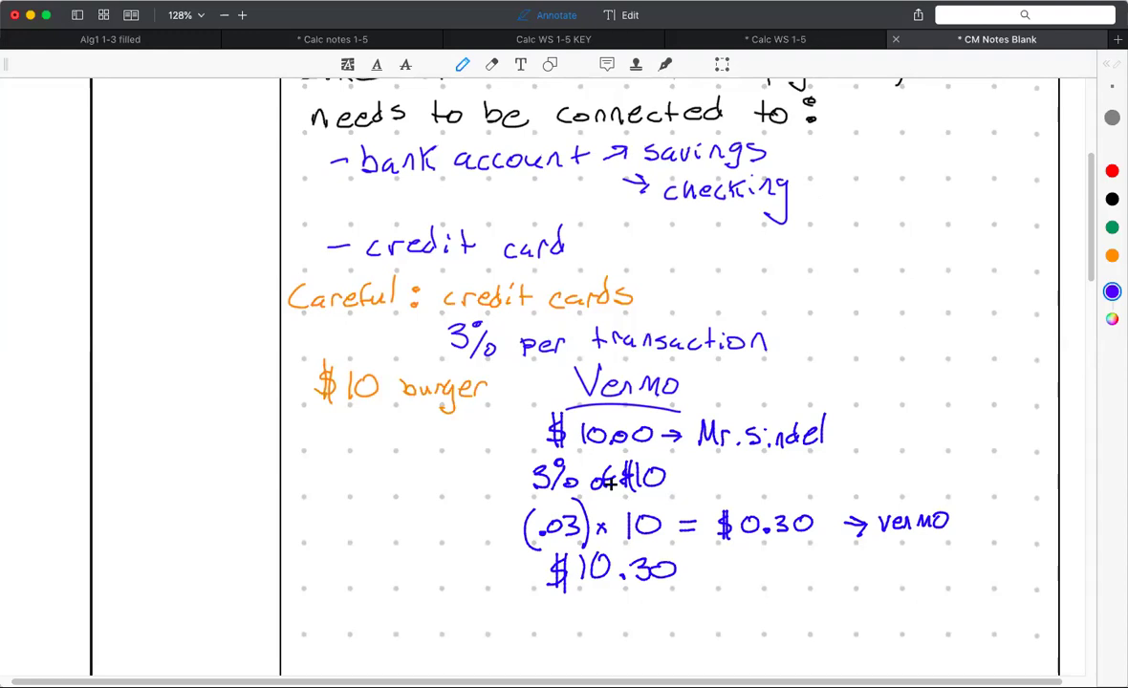
# - Handwrite "Nice: if linked to debit card/bank account" in green beneath the $10.30 total
pyautogui.scroll(-2, 609, 484)
pyautogui.click(1112, 226)
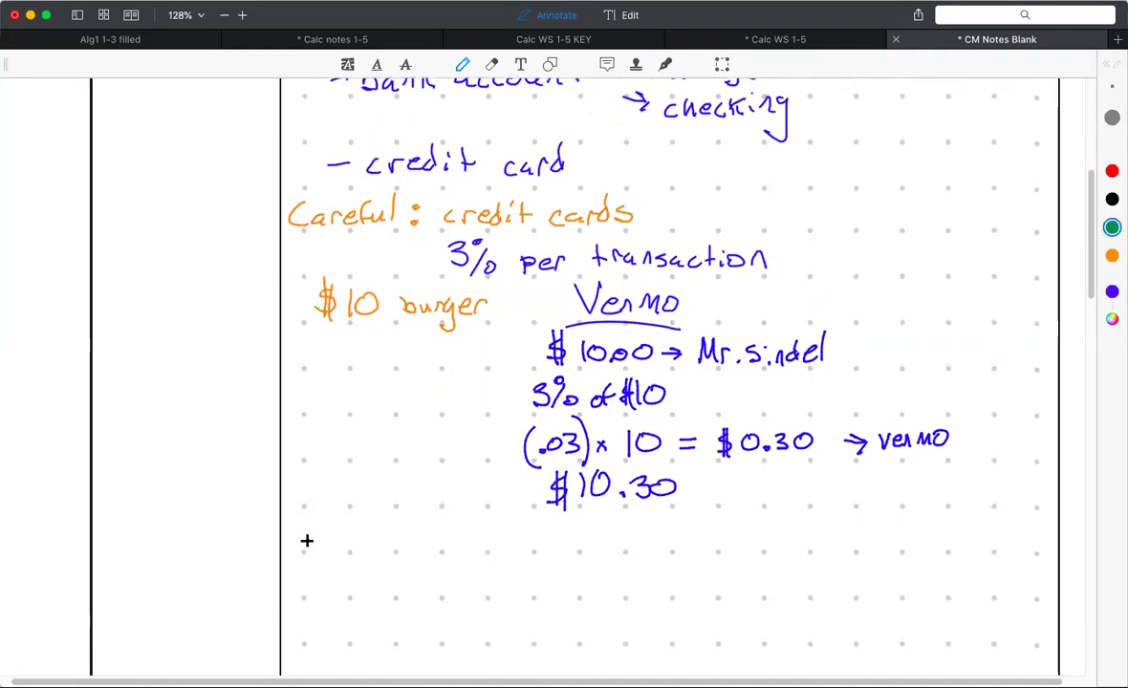
pyautogui.moveTo(299, 524)
pyautogui.mouseDown()
pyautogui.moveTo(300, 544)
pyautogui.moveTo(383, 521)
pyautogui.moveTo(416, 541)
pyautogui.moveTo(410, 534)
pyautogui.moveTo(456, 525)
pyautogui.moveTo(714, 537)
pyautogui.moveTo(755, 529)
pyautogui.moveTo(783, 504)
pyautogui.moveTo(786, 535)
pyautogui.mouseUp()
pyautogui.press('super+z')
pyautogui.moveTo(821, 481); pyautogui.dragTo(775, 555)
pyautogui.moveTo(827, 511)
pyautogui.mouseDown()
pyautogui.moveTo(828, 542)
pyautogui.moveTo(1007, 534)
pyautogui.moveTo(1037, 506)
pyautogui.moveTo(1042, 541)
pyautogui.mouseUp()
pyautogui.moveTo(1031, 524); pyautogui.dragTo(1051, 522)
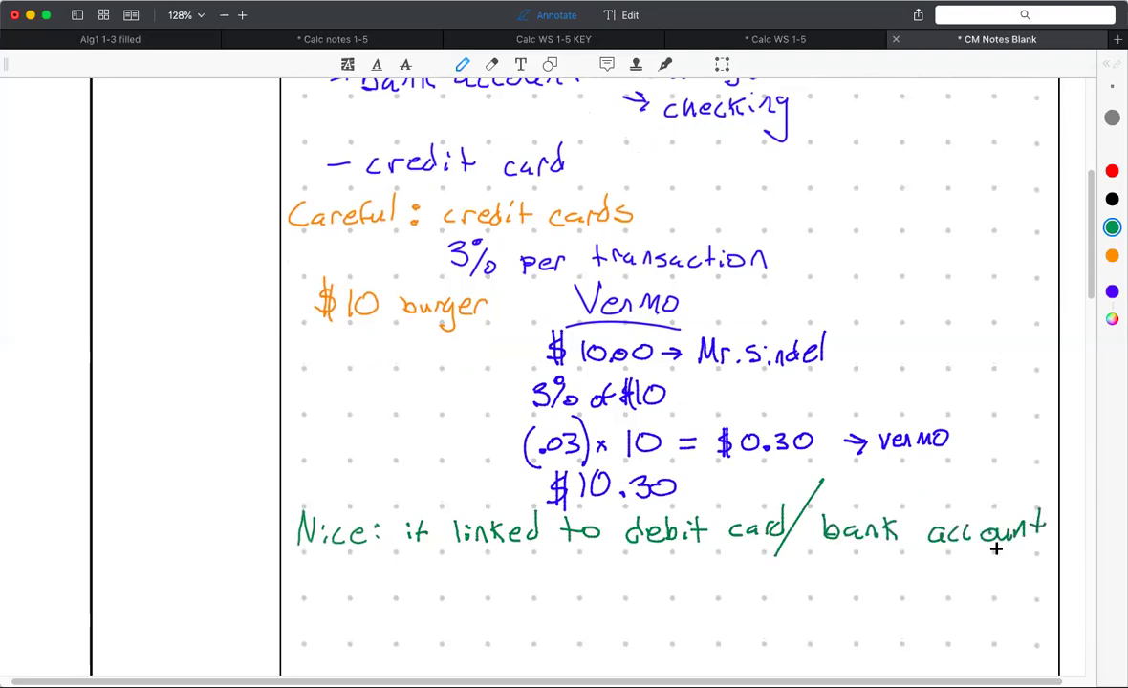
# - Finish the green note by handwriting "all is free" on the line below it
pyautogui.scroll(-3, 552, 554)
pyautogui.moveTo(364, 507)
pyautogui.mouseDown()
pyautogui.moveTo(352, 522)
pyautogui.moveTo(369, 525)
pyautogui.mouseUp()
pyautogui.moveTo(374, 497); pyautogui.dragTo(377, 526)
pyautogui.moveTo(381, 497)
pyautogui.mouseDown()
pyautogui.moveTo(385, 525)
pyautogui.moveTo(439, 523)
pyautogui.mouseUp()
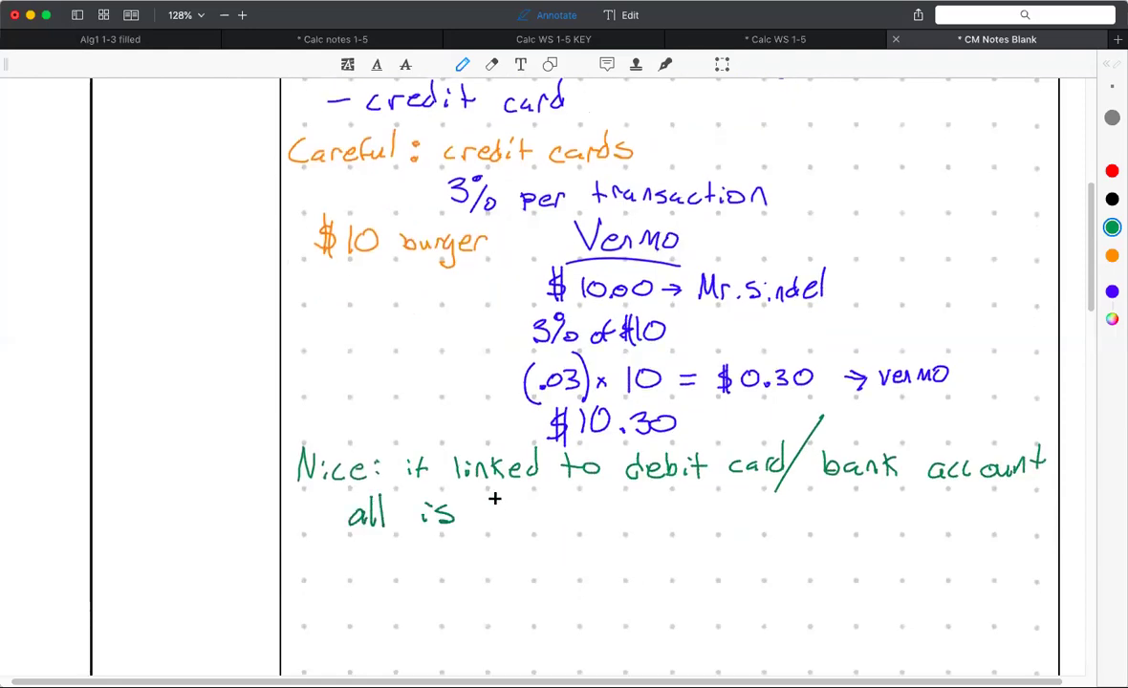
pyautogui.moveTo(503, 501); pyautogui.dragTo(572, 519)
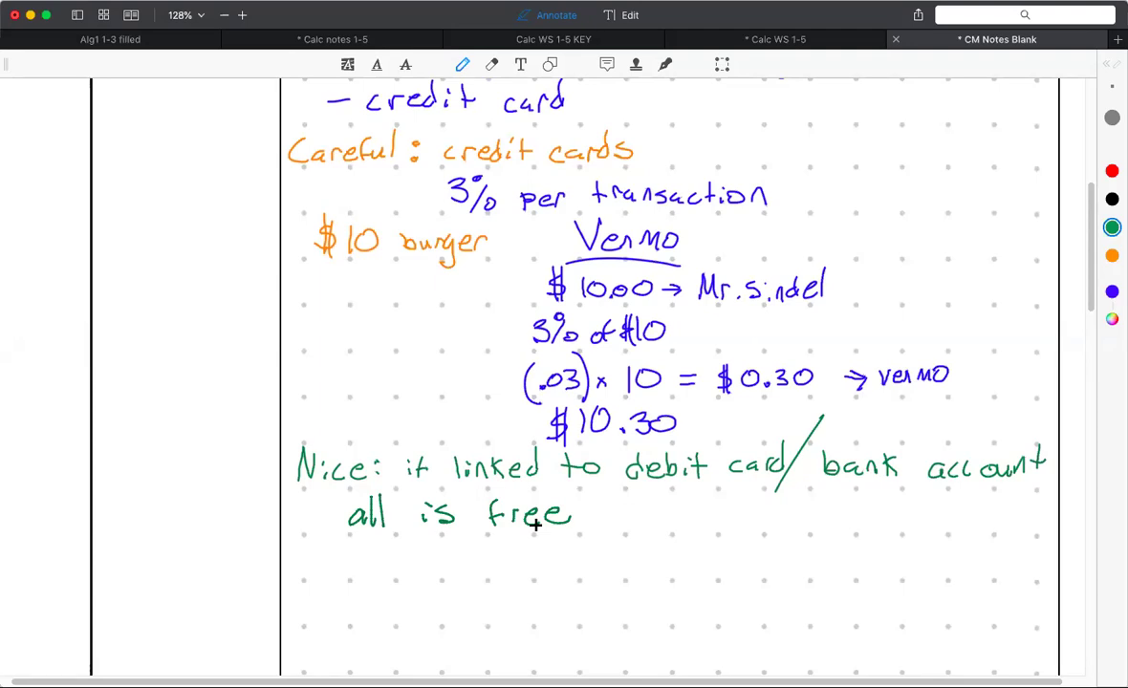
# - Handwrite "Careful: takes 1-3 days" in orange beneath the green note
pyautogui.scroll(-5, 536, 524)
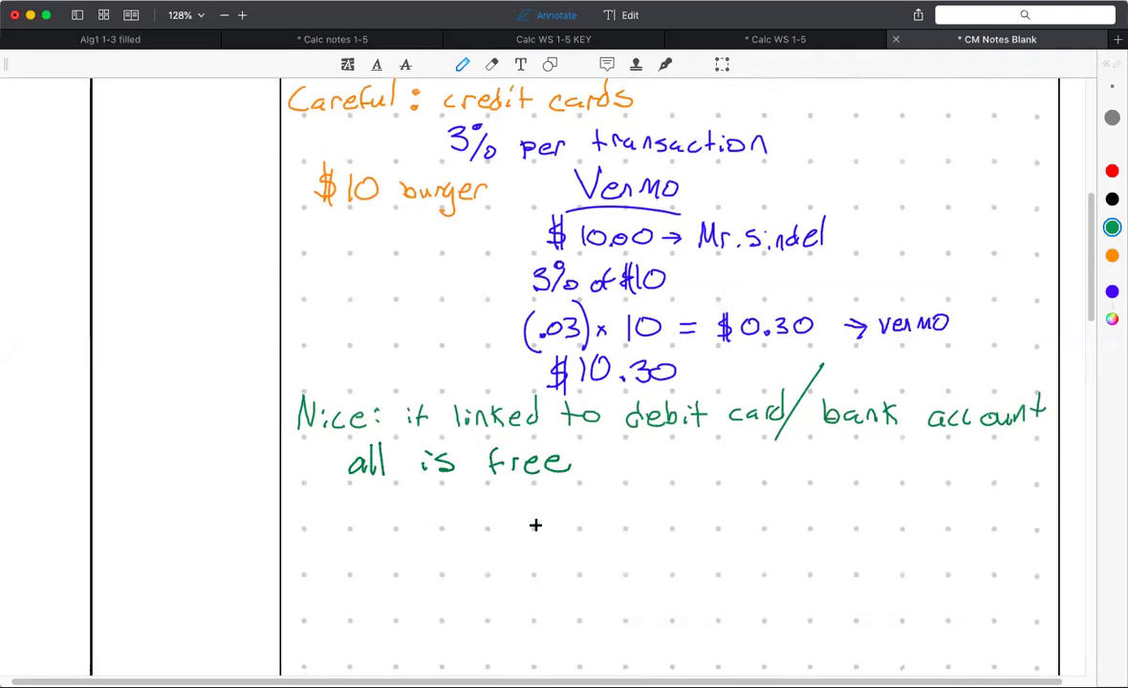
pyautogui.scroll(-3, 536, 524)
pyautogui.click(1112, 255)
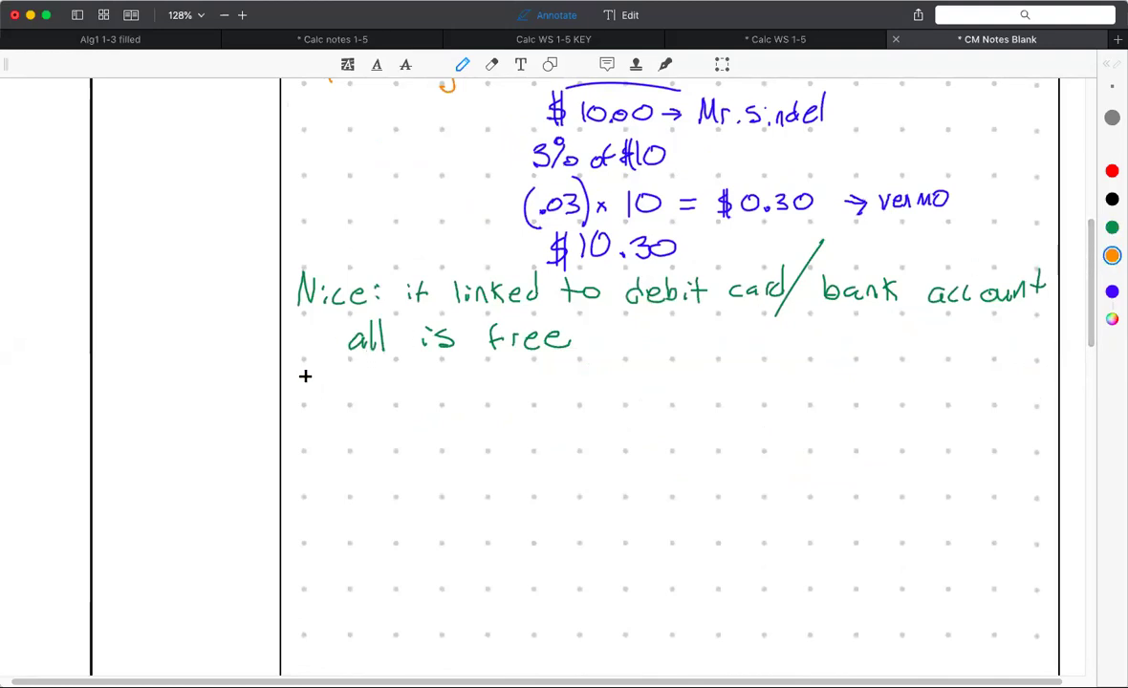
pyautogui.moveTo(304, 377)
pyautogui.mouseDown()
pyautogui.moveTo(304, 395)
pyautogui.moveTo(369, 396)
pyautogui.moveTo(394, 375)
pyautogui.moveTo(493, 394)
pyautogui.mouseUp()
pyautogui.click(413, 380)
pyautogui.click(414, 391)
pyautogui.moveTo(498, 388); pyautogui.dragTo(581, 395)
pyautogui.moveTo(587, 385); pyautogui.dragTo(596, 385)
pyautogui.moveTo(603, 377)
pyautogui.mouseDown()
pyautogui.moveTo(603, 394)
pyautogui.moveTo(684, 396)
pyautogui.mouseUp()
pyautogui.moveTo(690, 383)
pyautogui.mouseDown()
pyautogui.moveTo(695, 403)
pyautogui.moveTo(751, 396)
pyautogui.mouseUp()
# - Continue the orange caution line with "for transfer back", undoing and rewriting any bad strokes
pyautogui.moveTo(772, 385)
pyautogui.mouseDown()
pyautogui.moveTo(849, 390)
pyautogui.moveTo(831, 383)
pyautogui.mouseUp()
pyautogui.press('super+z')
pyautogui.press('super+z')
pyautogui.moveTo(834, 381); pyautogui.dragTo(845, 384)
pyautogui.moveTo(860, 382); pyautogui.dragTo(887, 394)
pyautogui.moveTo(908, 371)
pyautogui.mouseDown()
pyautogui.moveTo(902, 396)
pyautogui.moveTo(912, 384)
pyautogui.mouseUp()
pyautogui.moveTo(916, 386); pyautogui.dragTo(1041, 392)
pyautogui.moveTo(1049, 375); pyautogui.dragTo(1046, 392)
# - Finish the orange caution by handwriting "to bank account" on the next line
pyautogui.moveTo(372, 421); pyautogui.dragTo(374, 440)
pyautogui.moveTo(365, 431); pyautogui.dragTo(448, 438)
pyautogui.moveTo(472, 427)
pyautogui.mouseDown()
pyautogui.moveTo(476, 437)
pyautogui.moveTo(578, 439)
pyautogui.mouseUp()
pyautogui.moveTo(600, 430); pyautogui.dragTo(660, 438)
pyautogui.moveTo(671, 421); pyautogui.dragTo(673, 440)
pyautogui.moveTo(662, 430); pyautogui.dragTo(682, 429)
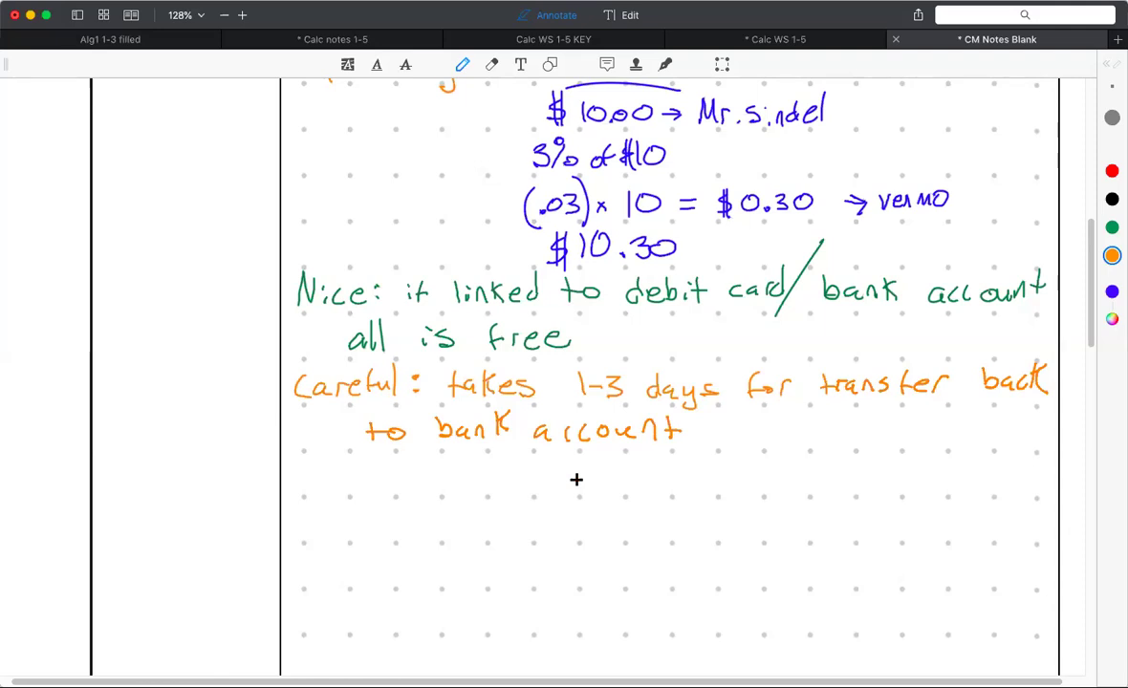
# - Handwrite the sub-point "-instanst trasfer" in blue beneath the orange caution
pyautogui.click(1112, 292)
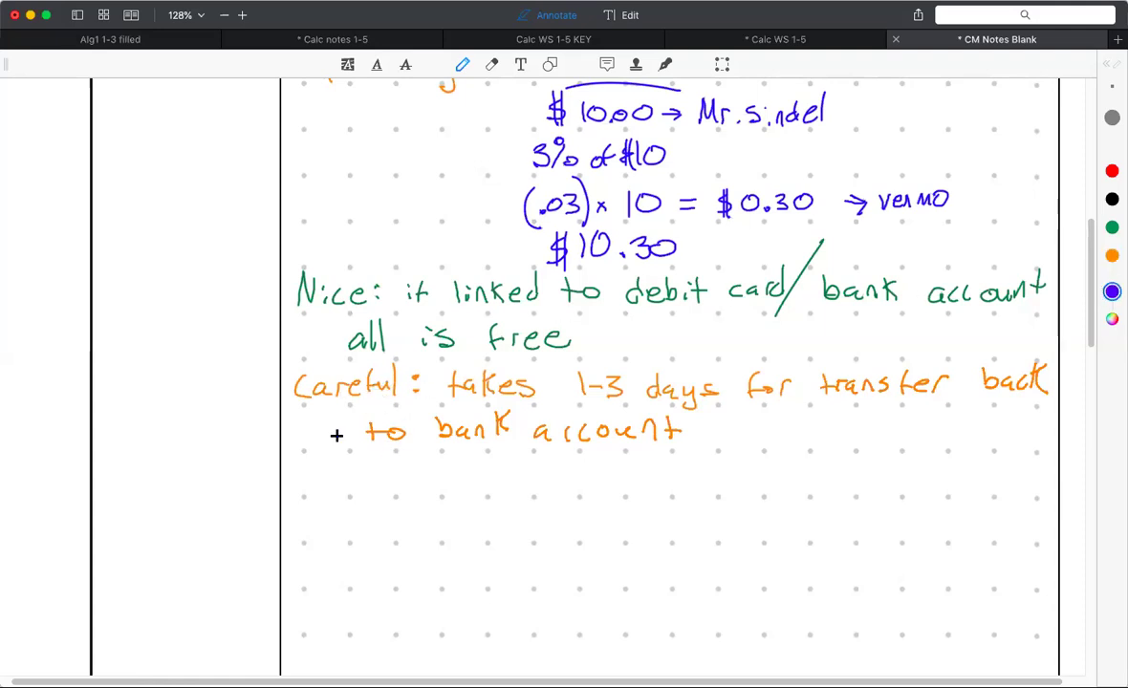
pyautogui.moveTo(358, 475)
pyautogui.mouseDown()
pyautogui.moveTo(448, 469)
pyautogui.moveTo(498, 486)
pyautogui.mouseUp()
pyautogui.moveTo(521, 464)
pyautogui.mouseDown()
pyautogui.moveTo(524, 487)
pyautogui.moveTo(574, 488)
pyautogui.mouseUp()
pyautogui.click(585, 486)
pyautogui.moveTo(559, 475)
pyautogui.mouseDown()
pyautogui.moveTo(613, 472)
pyautogui.moveTo(612, 485)
pyautogui.moveTo(633, 490)
pyautogui.moveTo(677, 471)
pyautogui.mouseUp()
pyautogui.moveTo(636, 478); pyautogui.dragTo(648, 487)
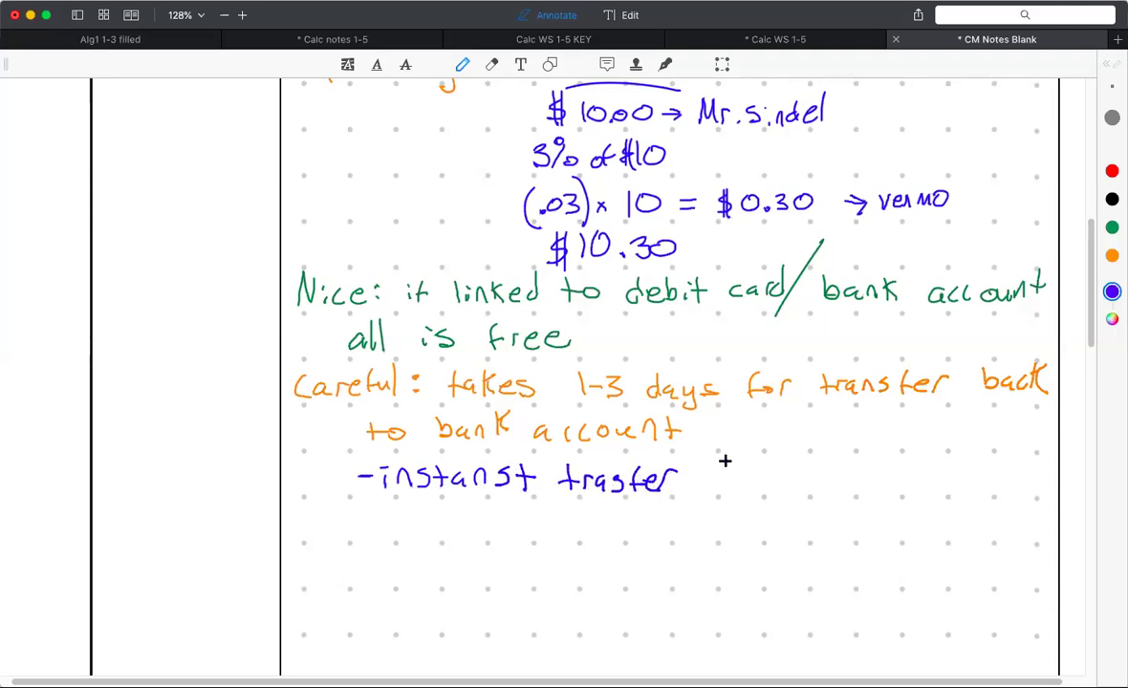
# - Add "1%" after the instant transfer sub-point and scribble over the extra letter in "instanst"
pyautogui.moveTo(724, 461); pyautogui.dragTo(730, 487)
pyautogui.moveTo(739, 478)
pyautogui.mouseDown()
pyautogui.moveTo(735, 493)
pyautogui.moveTo(759, 478)
pyautogui.moveTo(747, 457)
pyautogui.mouseUp()
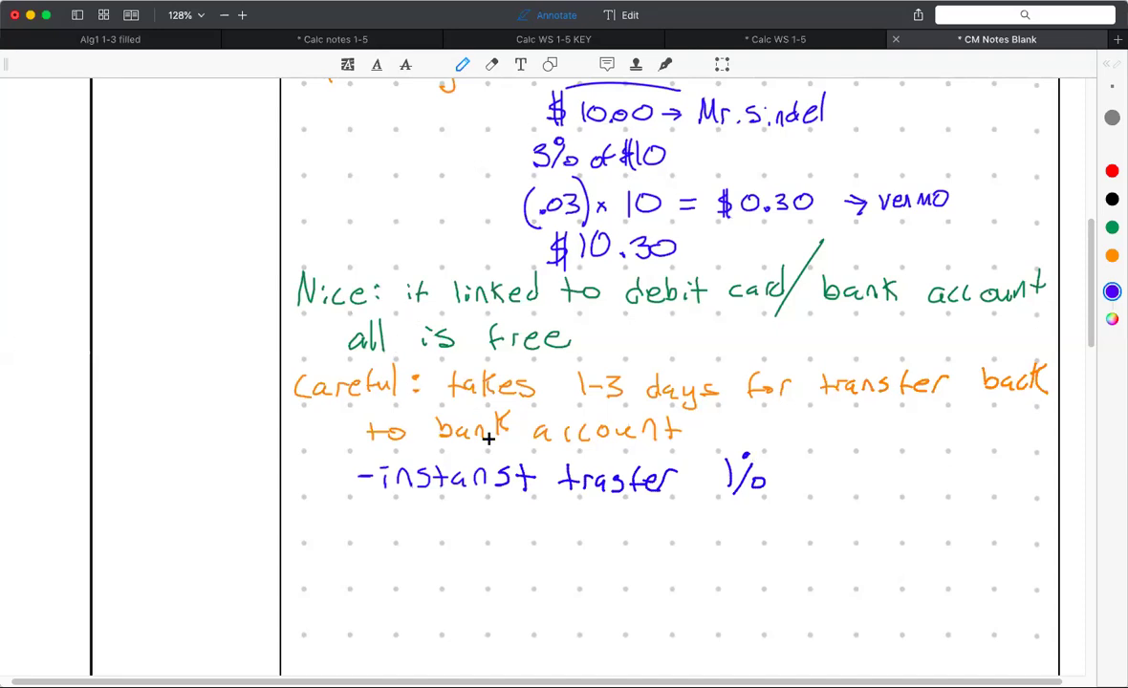
pyautogui.moveTo(509, 450)
pyautogui.mouseDown()
pyautogui.moveTo(503, 485)
pyautogui.moveTo(506, 473)
pyautogui.mouseUp()
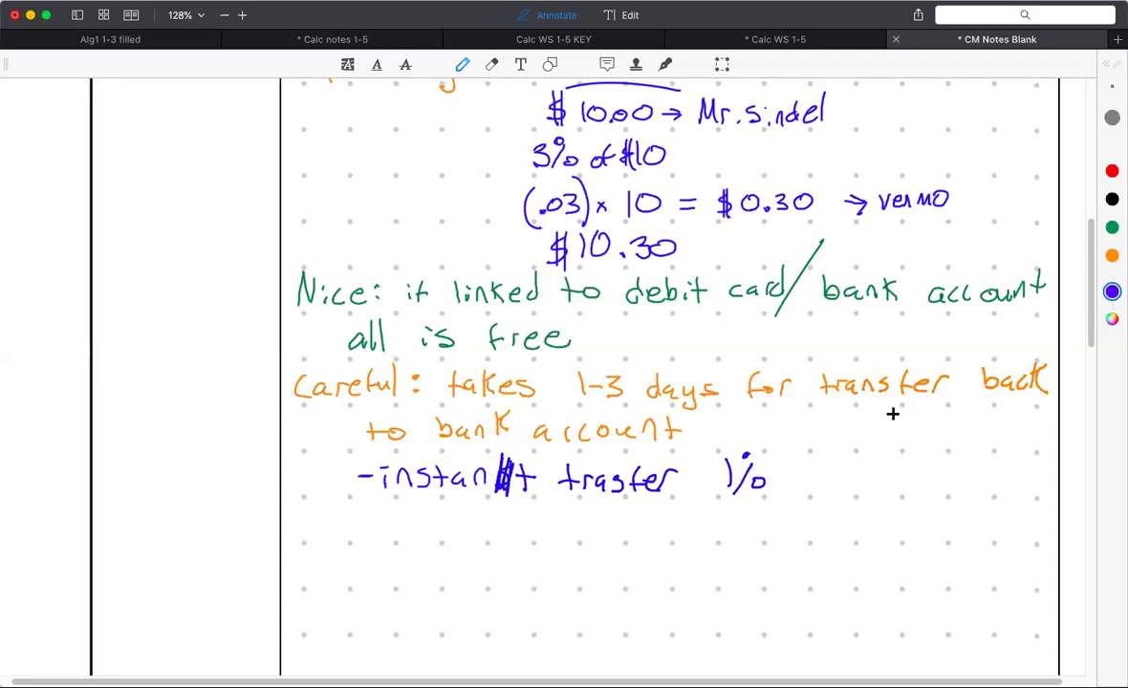
# - Handwrite the fee limits "$0.25 min" and, beneath it, "$10.00 max" in orange beside the 1%
pyautogui.click(1112, 255)
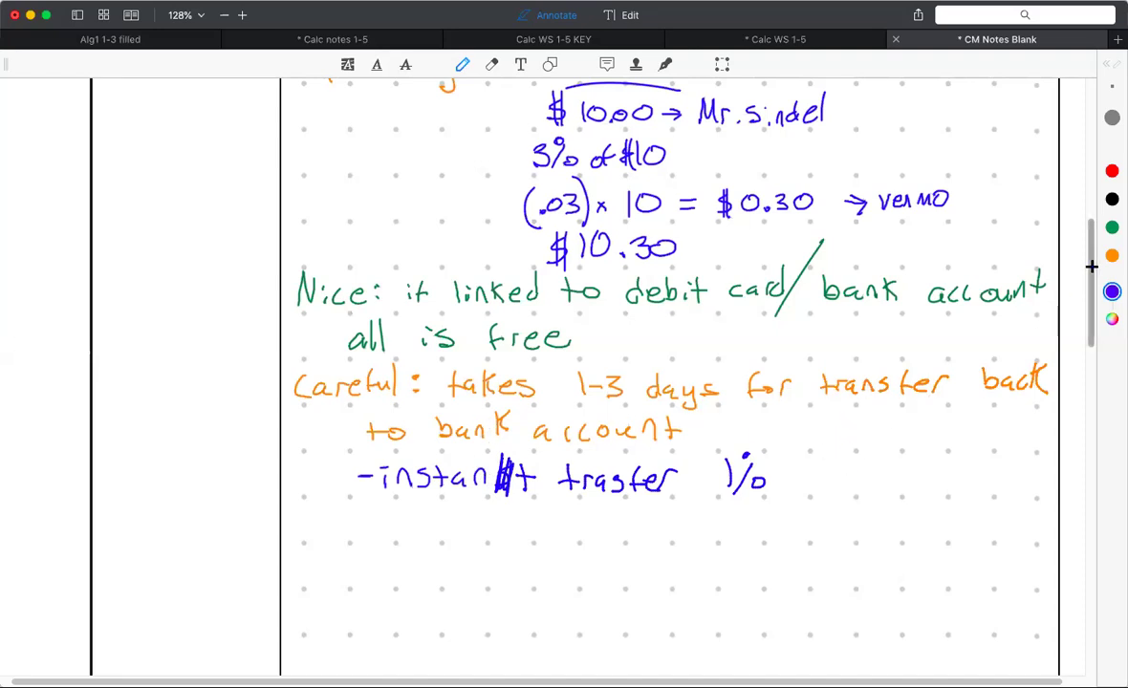
pyautogui.click(843, 486)
pyautogui.moveTo(848, 471); pyautogui.dragTo(872, 490)
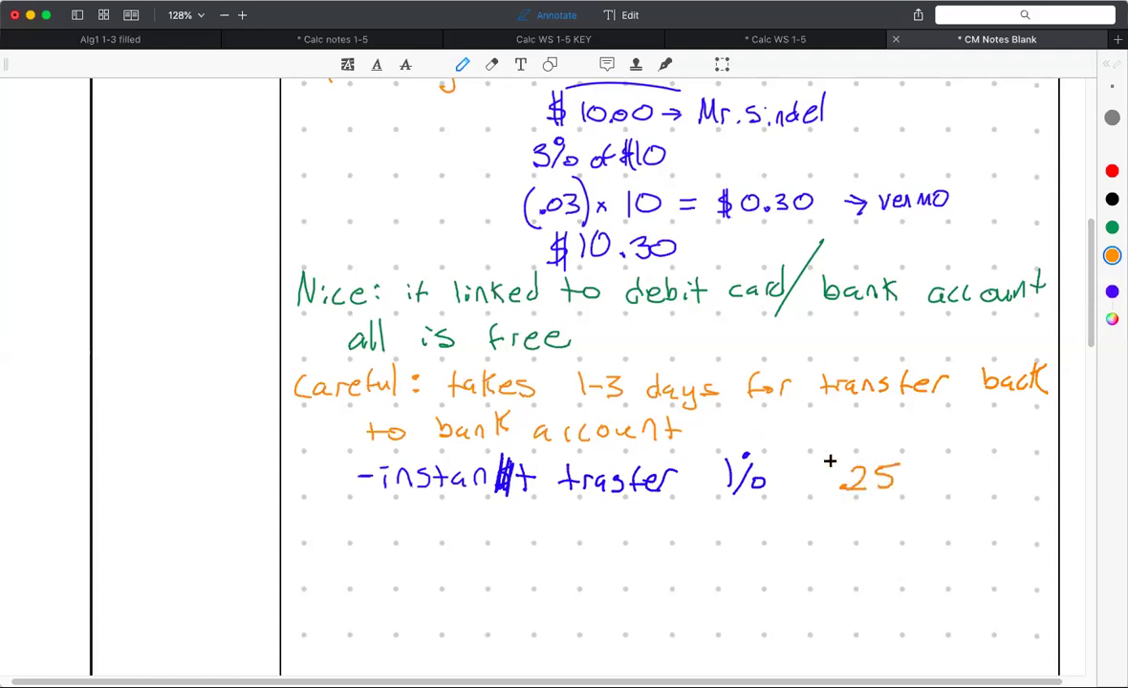
pyautogui.moveTo(823, 457)
pyautogui.mouseDown()
pyautogui.moveTo(803, 492)
pyautogui.moveTo(814, 503)
pyautogui.moveTo(828, 468)
pyautogui.mouseUp()
pyautogui.moveTo(910, 475)
pyautogui.mouseDown()
pyautogui.moveTo(912, 489)
pyautogui.moveTo(946, 481)
pyautogui.moveTo(961, 492)
pyautogui.mouseUp()
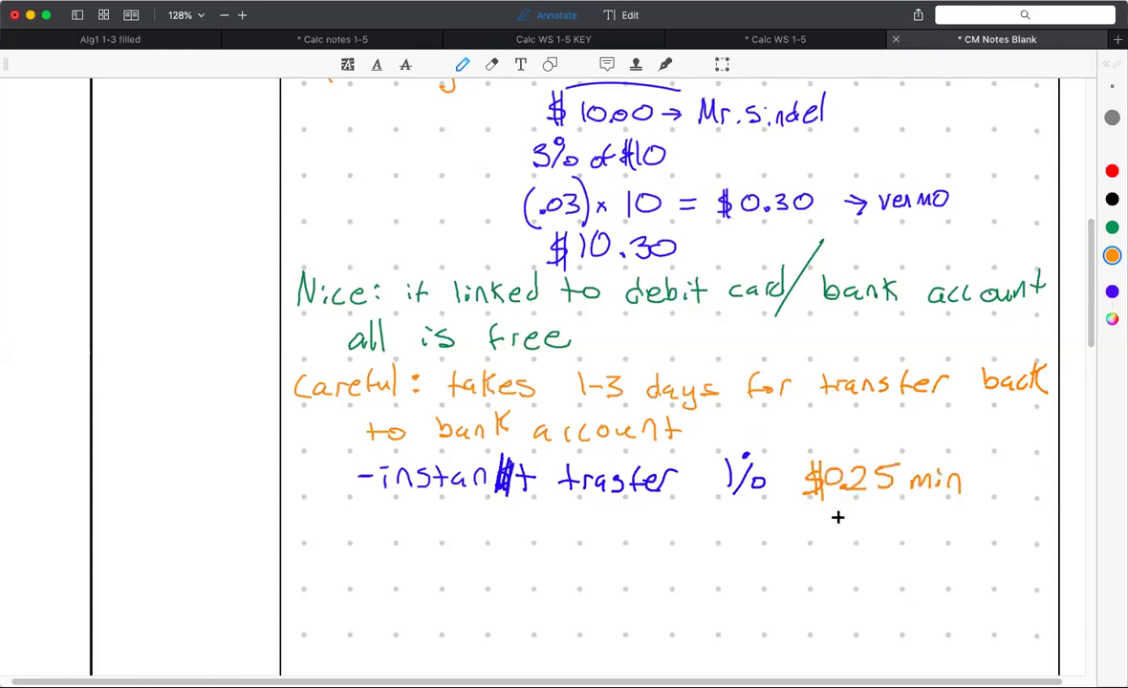
pyautogui.moveTo(839, 511)
pyautogui.mouseDown()
pyautogui.moveTo(839, 533)
pyautogui.moveTo(852, 513)
pyautogui.moveTo(902, 516)
pyautogui.moveTo(817, 535)
pyautogui.mouseUp()
pyautogui.click(868, 528)
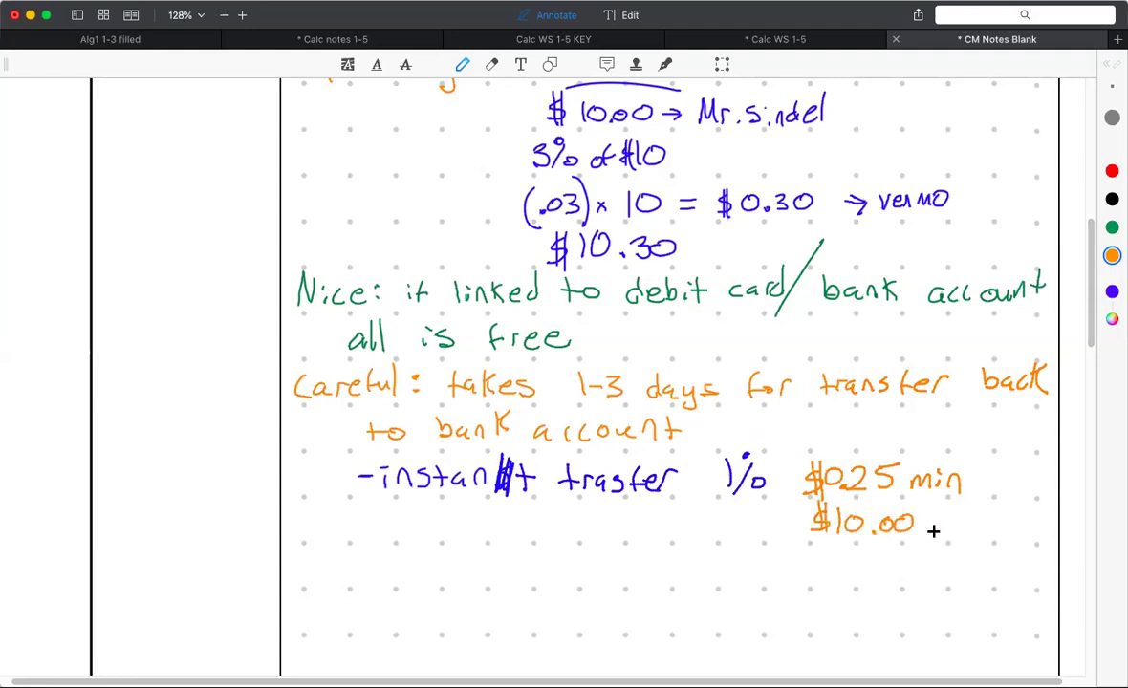
pyautogui.moveTo(934, 531)
pyautogui.mouseDown()
pyautogui.moveTo(982, 515)
pyautogui.moveTo(985, 532)
pyautogui.mouseUp()
# - Handwrite the sub-point "-no buyer/seller protetion" in orange beneath the instant transfer line
pyautogui.scroll(-2, 478, 459)
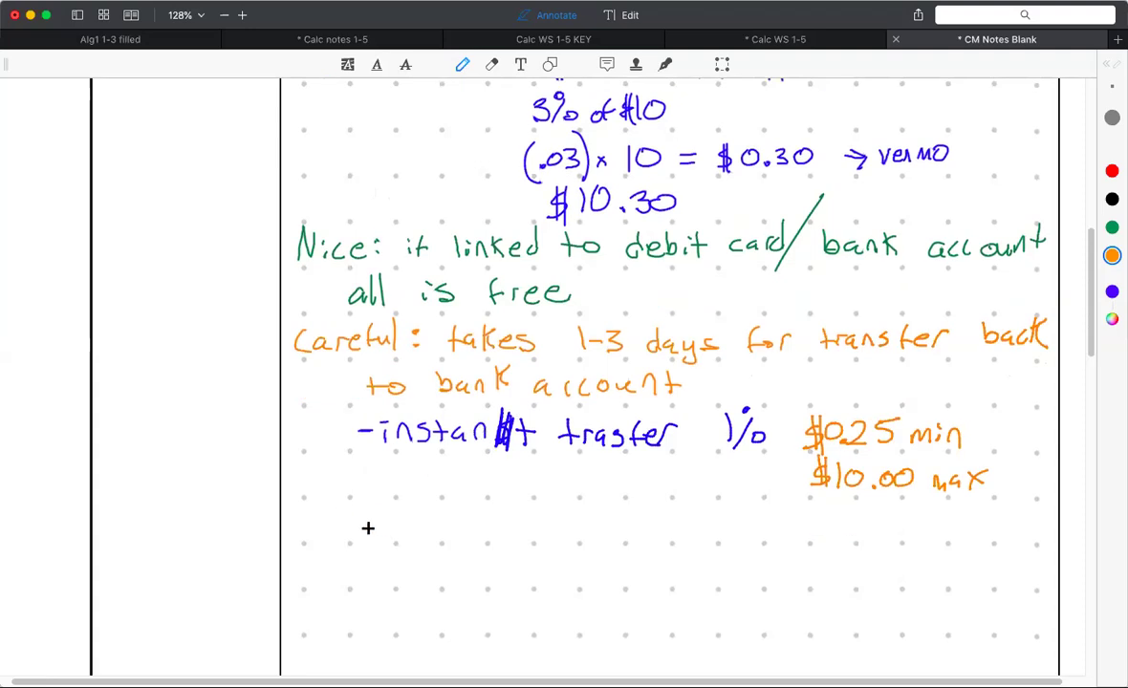
pyautogui.moveTo(364, 525)
pyautogui.mouseDown()
pyautogui.moveTo(448, 506)
pyautogui.moveTo(569, 534)
pyautogui.moveTo(589, 515)
pyautogui.moveTo(650, 513)
pyautogui.moveTo(660, 533)
pyautogui.moveTo(710, 519)
pyautogui.moveTo(857, 521)
pyautogui.mouseUp()
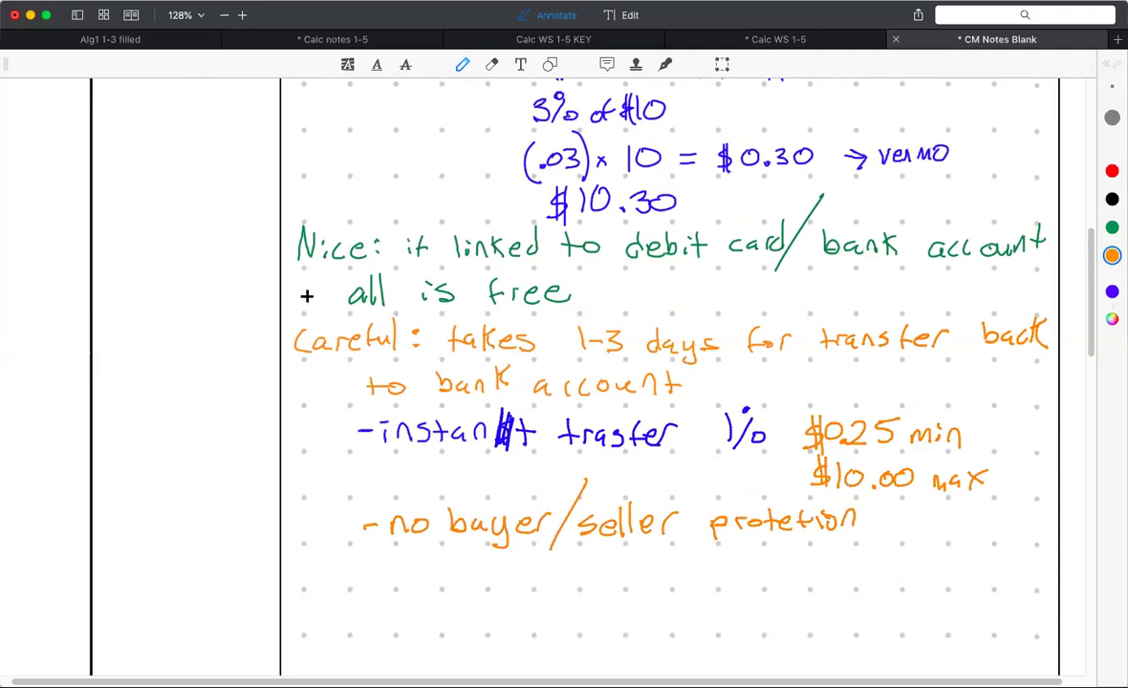
# - Handwrite the heading "Alternatives to Venmo" in blue in the narrow topic column, below the Venmo notes
pyautogui.click(1112, 292)
pyautogui.scroll(5, 507, 316)
pyautogui.scroll(4, 469, 315)
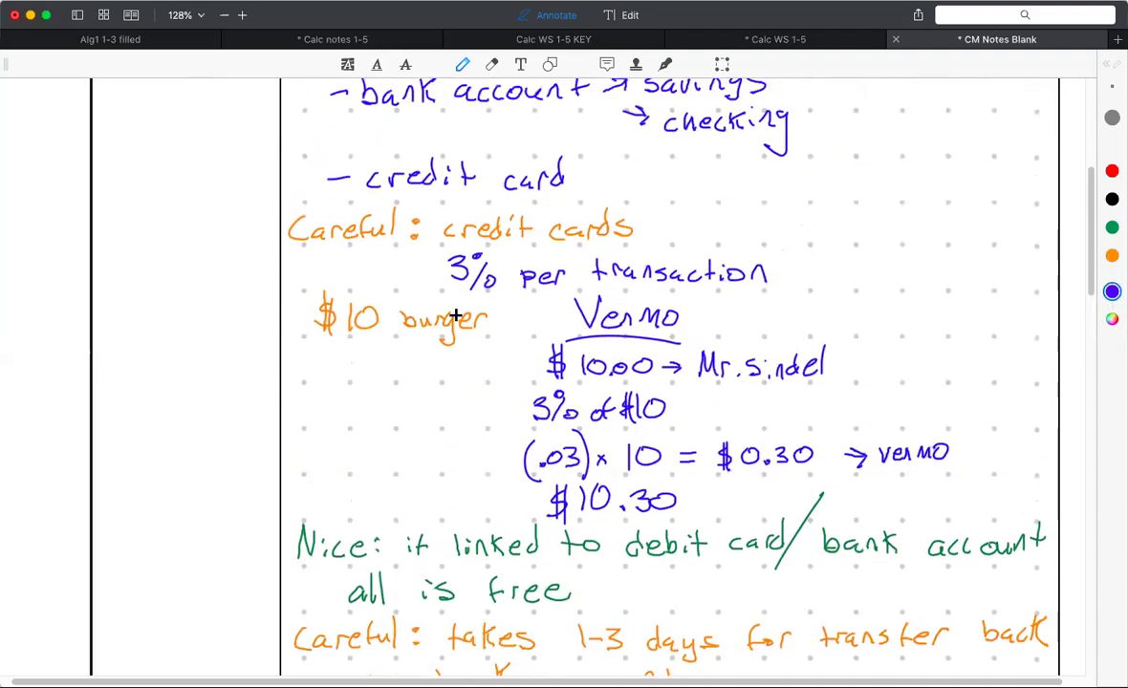
pyautogui.scroll(5, 447, 312)
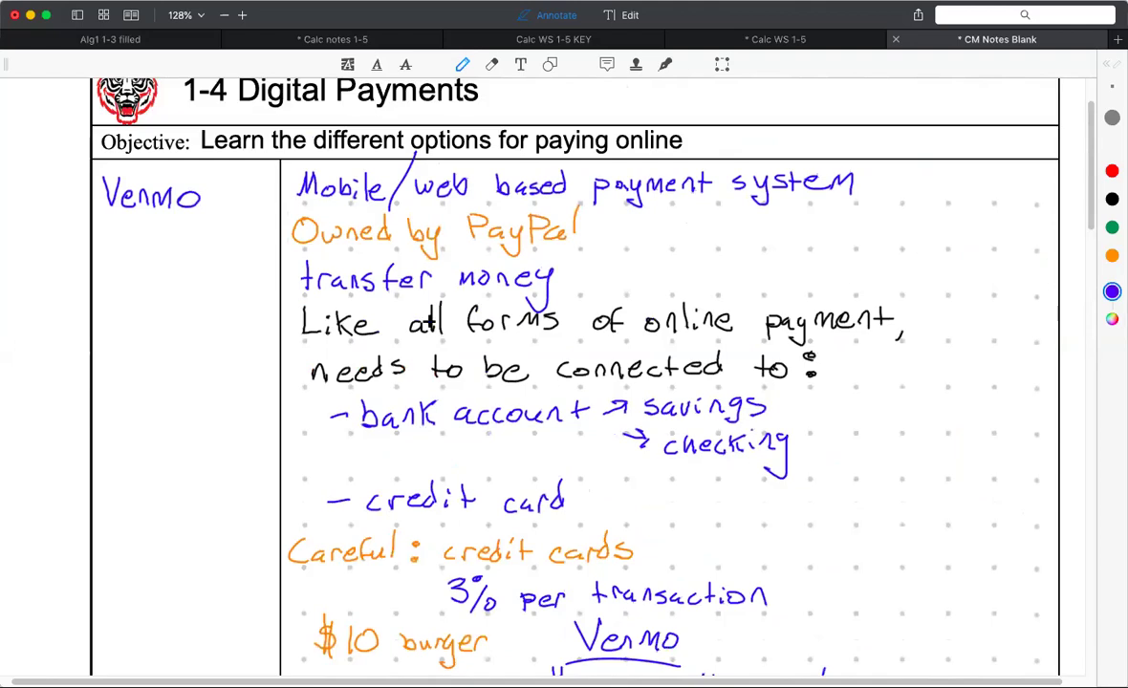
pyautogui.scroll(-10, 409, 314)
pyautogui.scroll(-5, 320, 412)
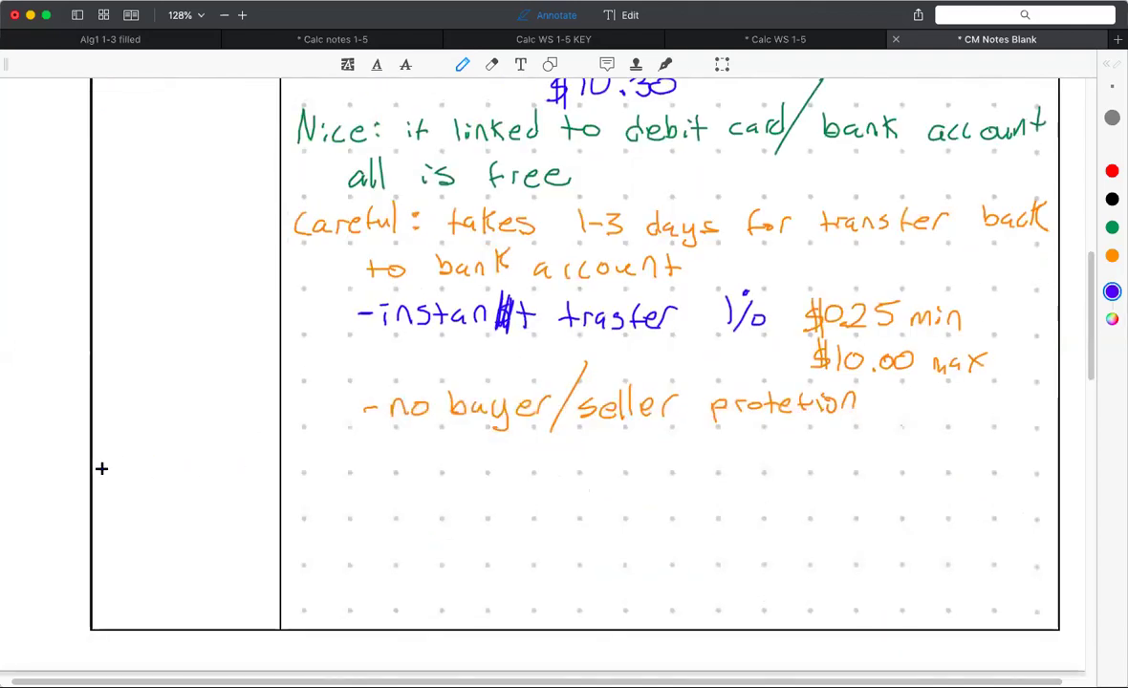
pyautogui.moveTo(100, 474)
pyautogui.mouseDown()
pyautogui.moveTo(152, 461)
pyautogui.moveTo(302, 461)
pyautogui.mouseUp()
pyautogui.moveTo(116, 502)
pyautogui.mouseDown()
pyautogui.moveTo(153, 508)
pyautogui.moveTo(187, 493)
pyautogui.mouseUp()
pyautogui.moveTo(195, 509); pyautogui.dragTo(277, 490)
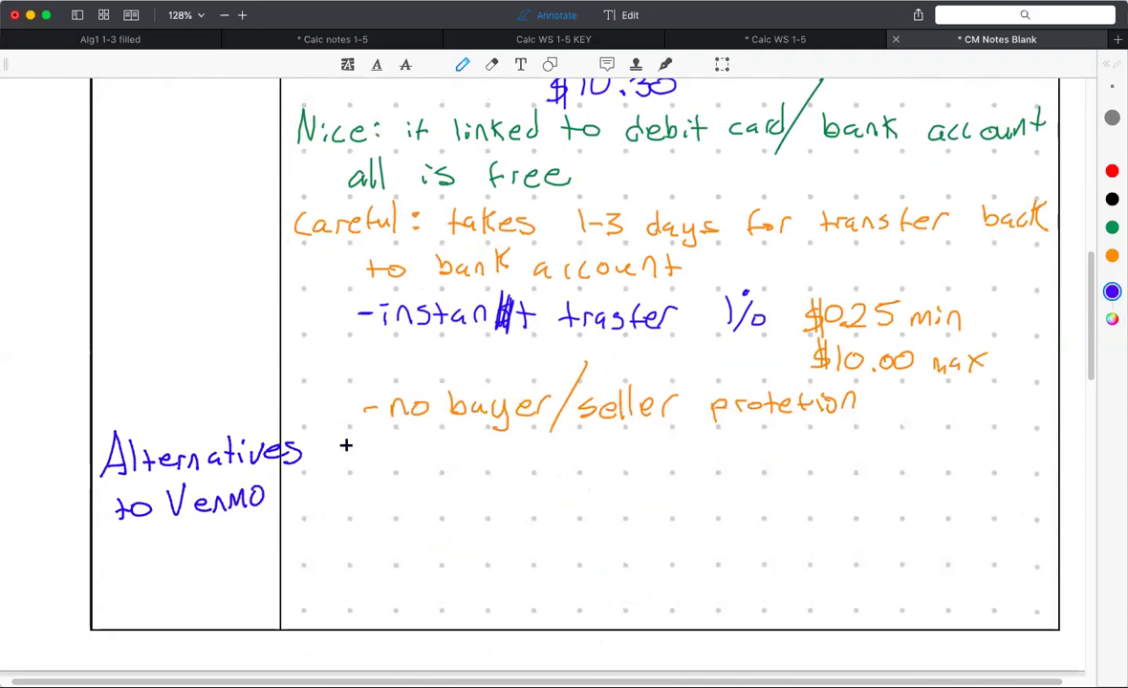
# - Begin the alternatives list by handwriting "1) Paypal (business" in blue beside the heading
pyautogui.moveTo(350, 430); pyautogui.dragTo(349, 471)
pyautogui.moveTo(356, 429); pyautogui.dragTo(357, 476)
pyautogui.moveTo(396, 442)
pyautogui.mouseDown()
pyautogui.moveTo(395, 470)
pyautogui.moveTo(399, 457)
pyautogui.moveTo(449, 478)
pyautogui.moveTo(476, 460)
pyautogui.moveTo(507, 466)
pyautogui.mouseUp()
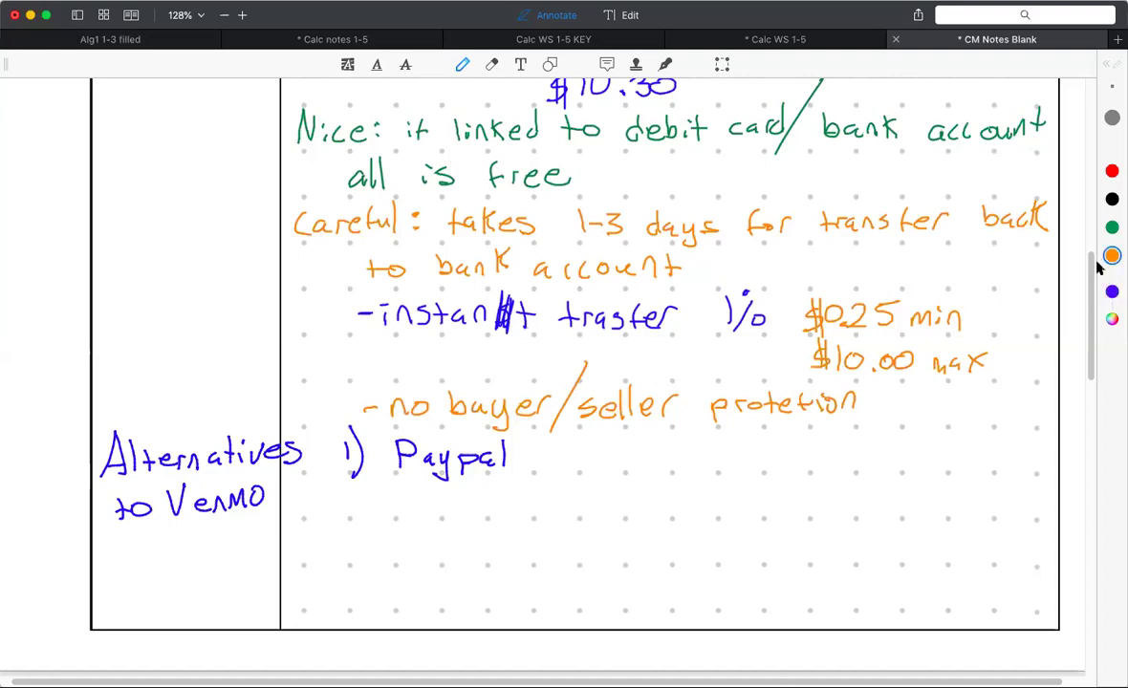
pyautogui.moveTo(546, 437)
pyautogui.mouseDown()
pyautogui.moveTo(541, 470)
pyautogui.moveTo(670, 453)
pyautogui.moveTo(693, 467)
pyautogui.mouseUp()
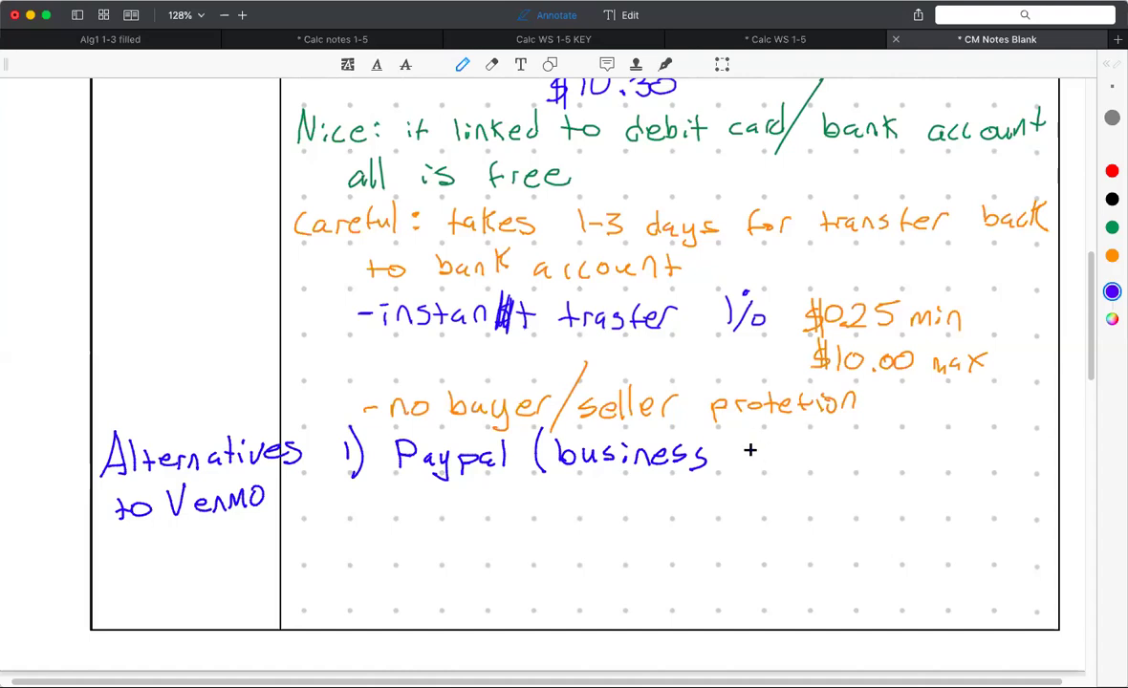
# - Complete the Paypal entry with the fee range "1.9% - 3.4%" and a closing parenthesis
pyautogui.moveTo(755, 445)
pyautogui.mouseDown()
pyautogui.moveTo(754, 469)
pyautogui.moveTo(810, 466)
pyautogui.mouseUp()
pyautogui.click(765, 467)
pyautogui.click(795, 438)
pyautogui.moveTo(832, 463)
pyautogui.mouseDown()
pyautogui.moveTo(865, 473)
pyautogui.moveTo(911, 460)
pyautogui.mouseUp()
pyautogui.click(883, 469)
pyautogui.click(920, 443)
pyautogui.moveTo(905, 442)
pyautogui.mouseDown()
pyautogui.moveTo(905, 471)
pyautogui.moveTo(918, 470)
pyautogui.mouseUp()
pyautogui.click(935, 465)
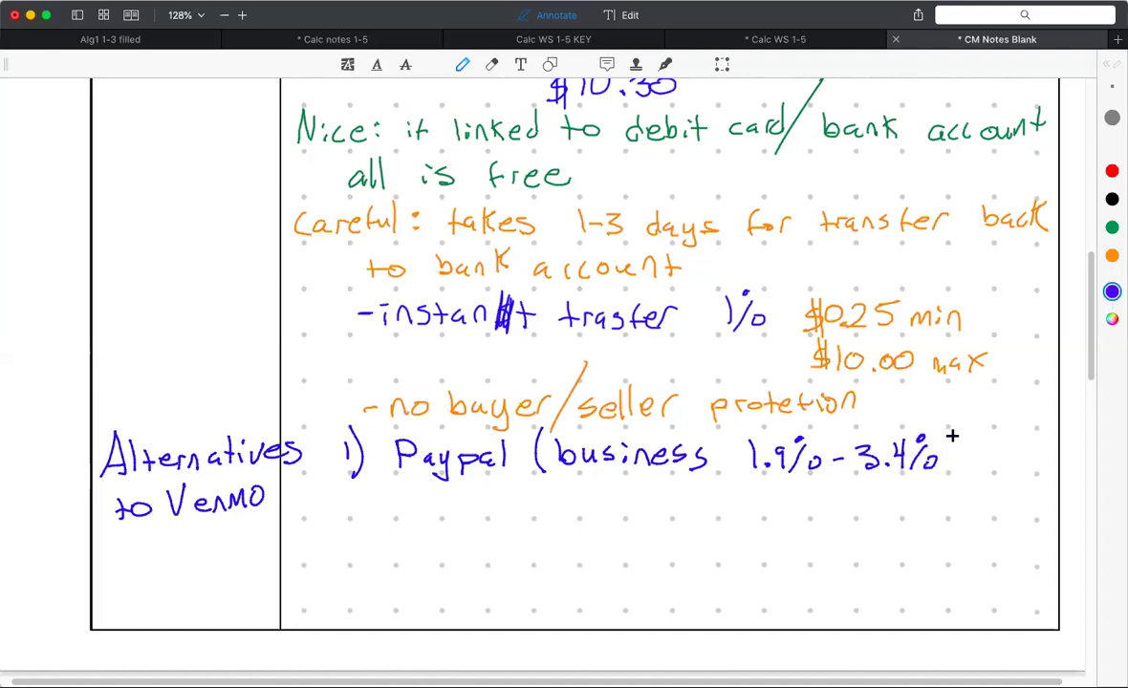
pyautogui.moveTo(943, 419)
pyautogui.mouseDown()
pyautogui.moveTo(962, 446)
pyautogui.moveTo(951, 468)
pyautogui.mouseUp()
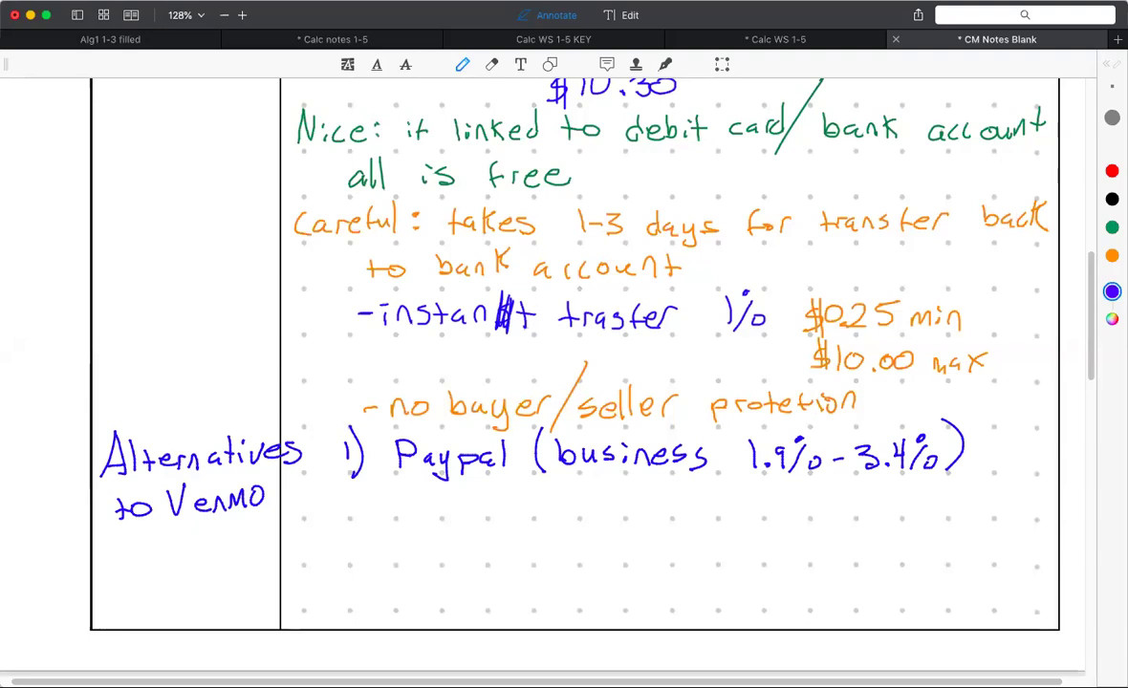
# - Handwrite "2) Braintree" and "3) Skrill" in blue beneath the Paypal entry
pyautogui.moveTo(338, 493)
pyautogui.mouseDown()
pyautogui.moveTo(353, 517)
pyautogui.moveTo(412, 488)
pyautogui.mouseUp()
pyautogui.moveTo(406, 488)
pyautogui.mouseDown()
pyautogui.moveTo(407, 506)
pyautogui.moveTo(438, 497)
pyautogui.moveTo(555, 507)
pyautogui.mouseUp()
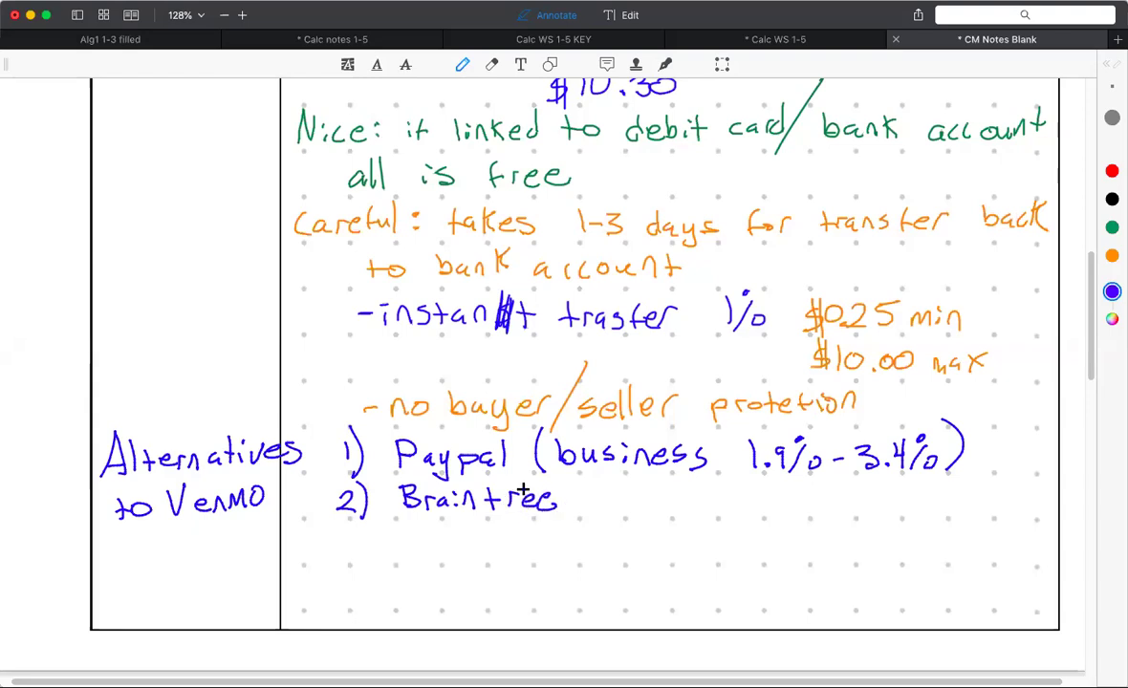
pyautogui.moveTo(342, 535)
pyautogui.mouseDown()
pyautogui.moveTo(344, 563)
pyautogui.moveTo(361, 568)
pyautogui.mouseUp()
pyautogui.moveTo(410, 536); pyautogui.dragTo(394, 554)
pyautogui.moveTo(421, 534); pyautogui.dragTo(420, 555)
pyautogui.moveTo(434, 533)
pyautogui.mouseDown()
pyautogui.moveTo(435, 555)
pyautogui.moveTo(463, 543)
pyautogui.moveTo(468, 556)
pyautogui.mouseUp()
pyautogui.click(441, 535)
pyautogui.press('super+z')
pyautogui.press('super+z')
pyautogui.moveTo(475, 531); pyautogui.dragTo(484, 557)
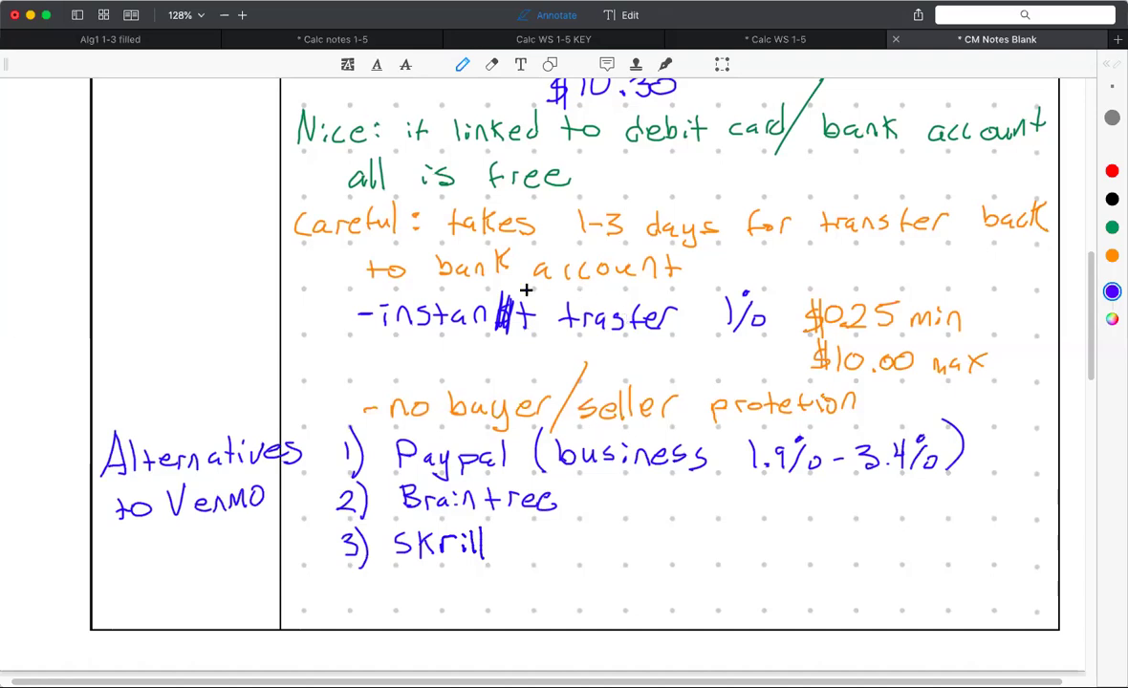
# - Review the Venmo notes and alternatives list, from the top of the first page to the second page
pyautogui.scroll(-2, 526, 290)
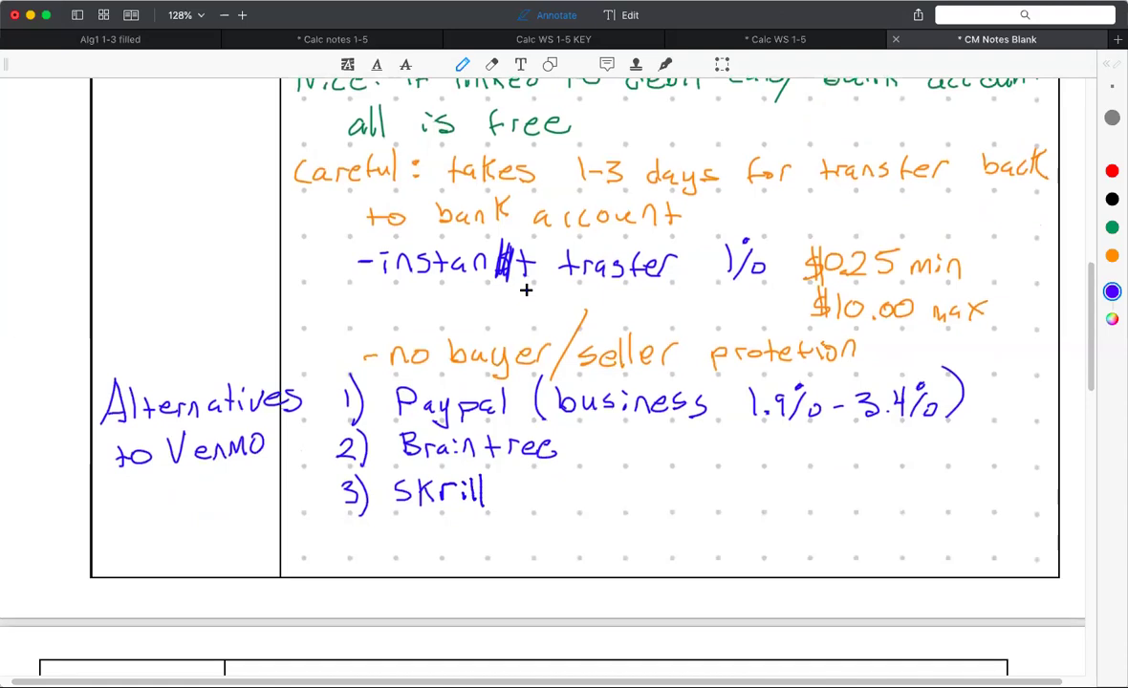
pyautogui.scroll(-1, 526, 290)
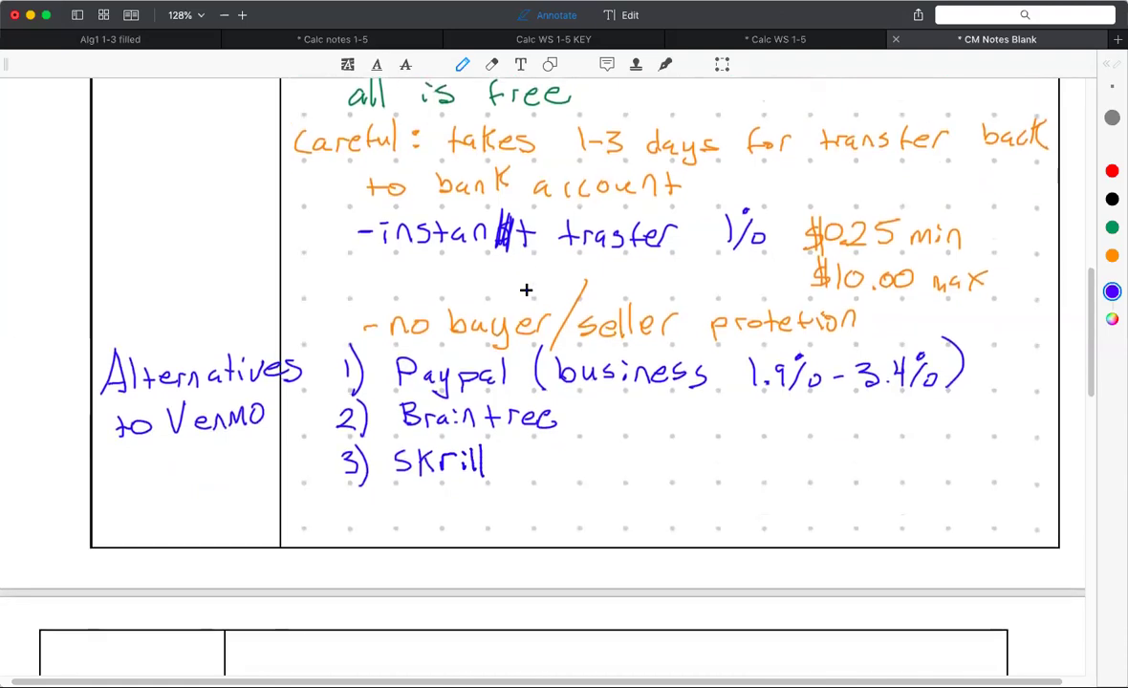
pyautogui.scroll(-10, 526, 290)
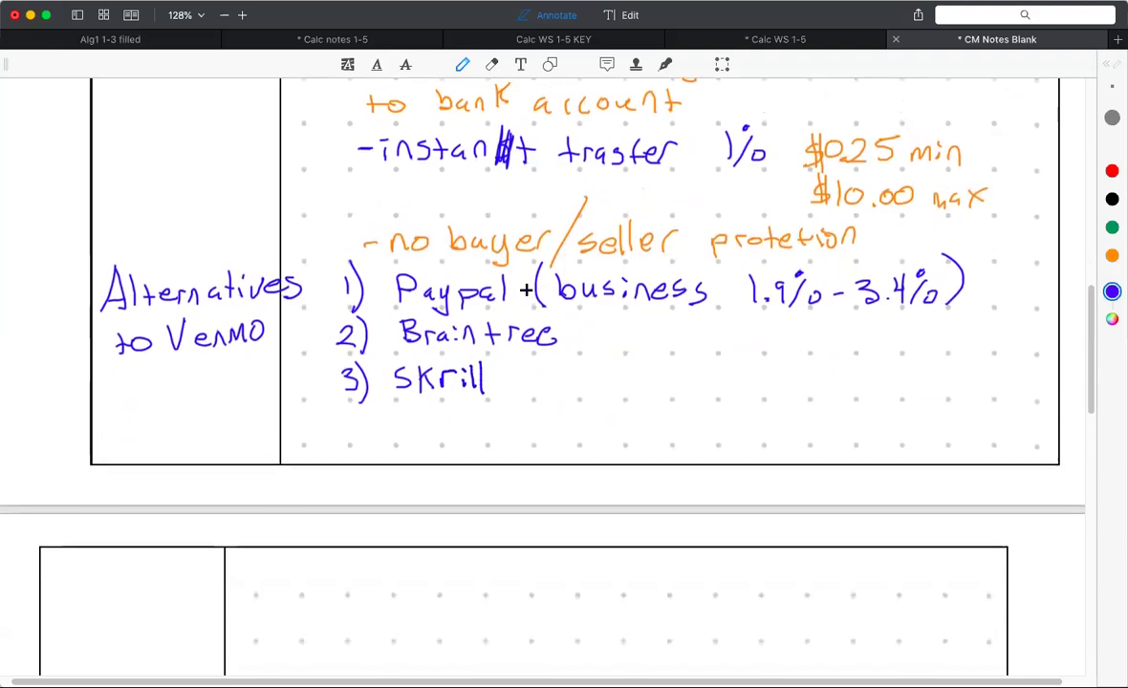
pyautogui.scroll(12, 526, 290)
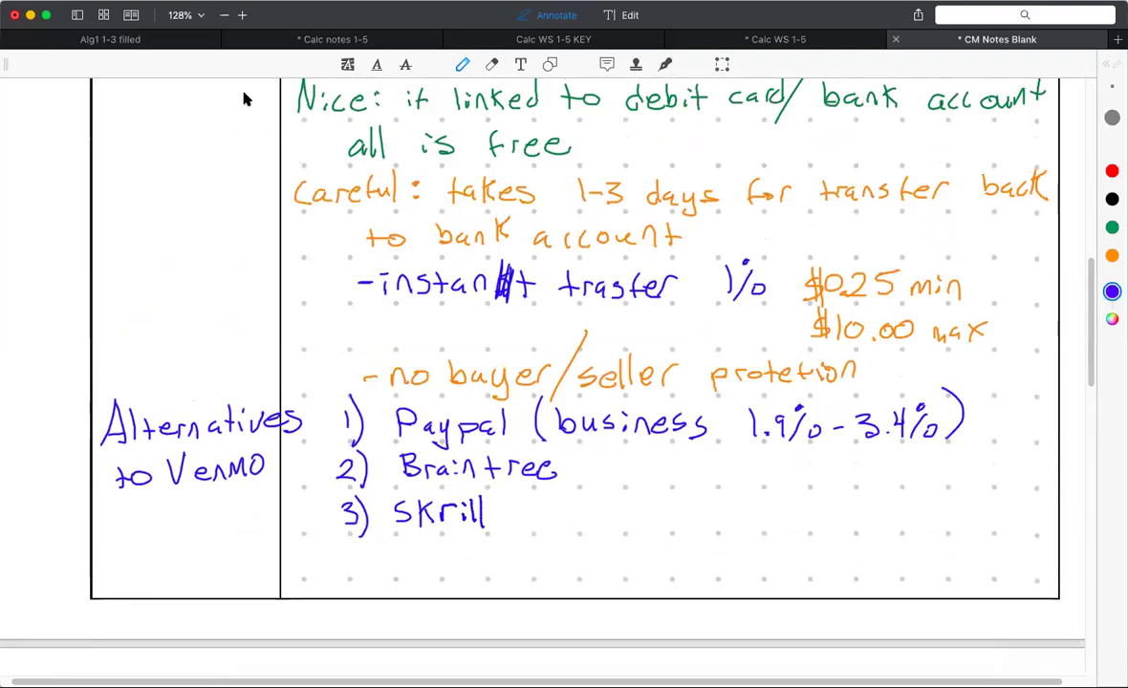
pyautogui.scroll(-5, 373, 371)
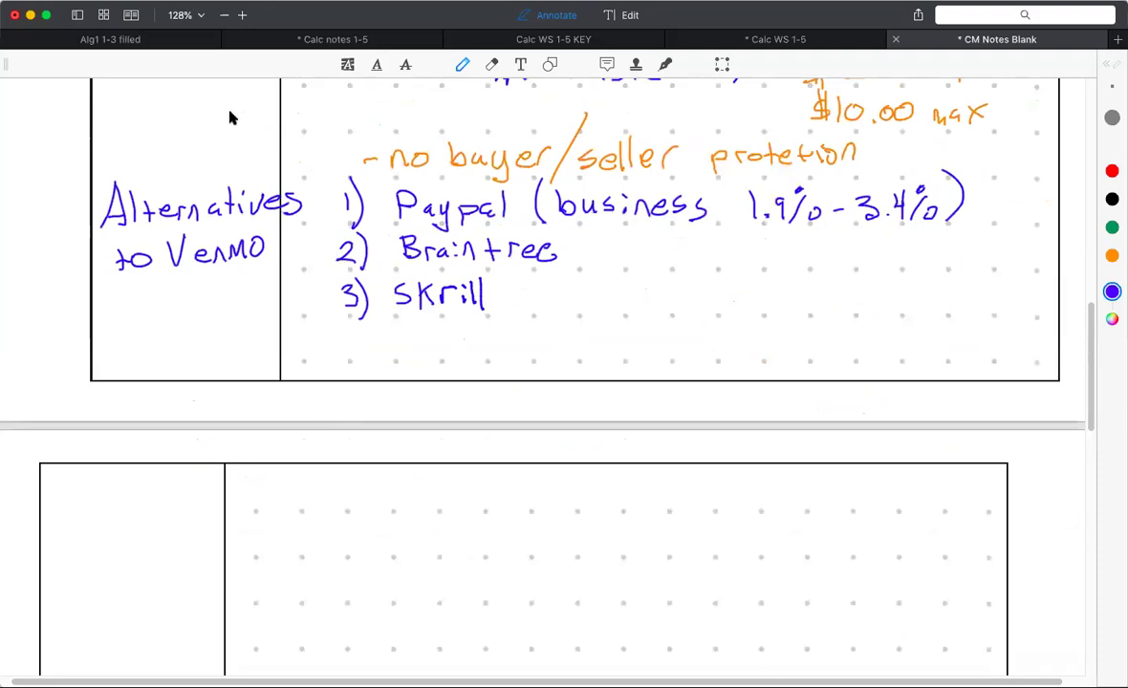
pyautogui.scroll(-1, 333, 325)
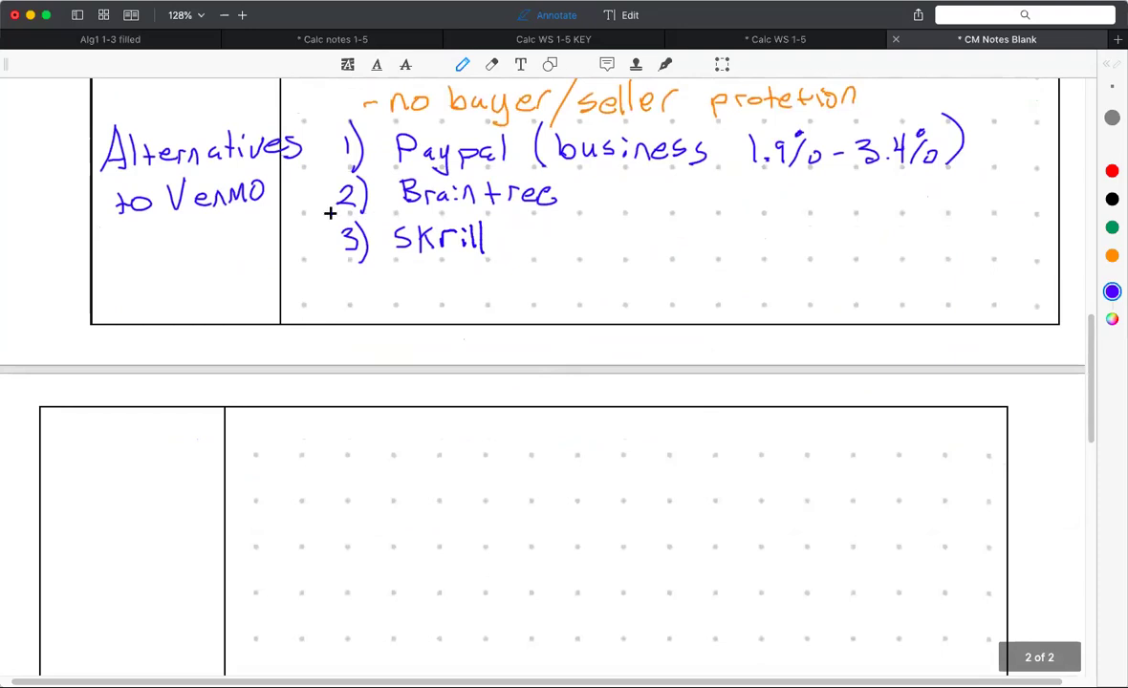
pyautogui.scroll(15, 332, 224)
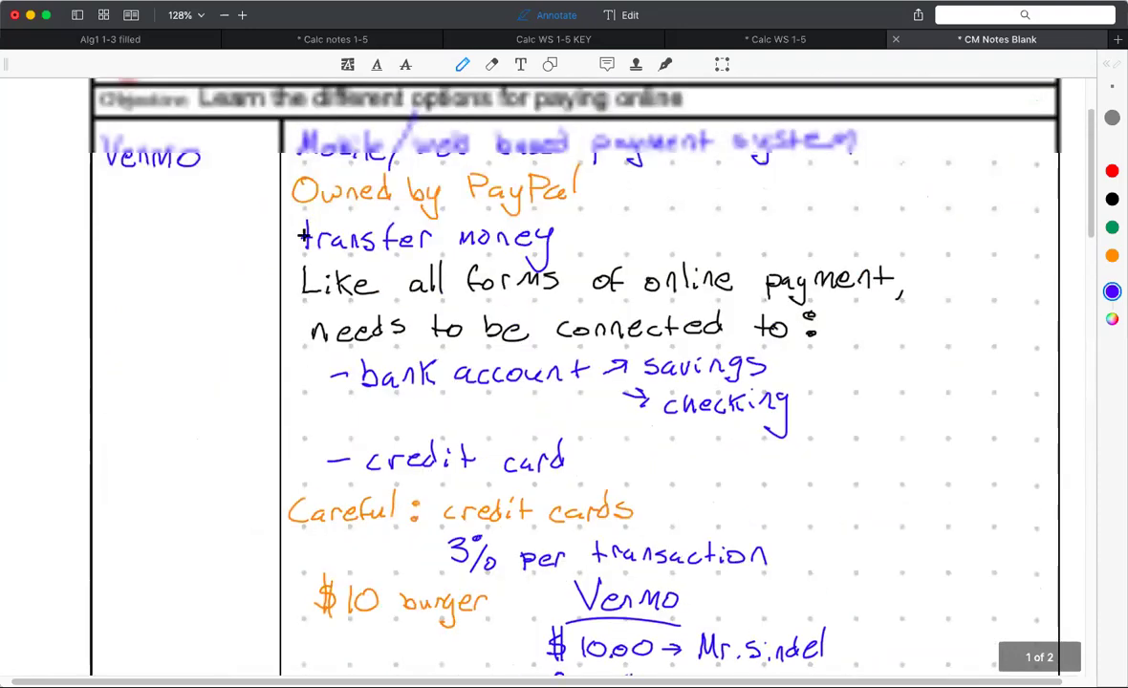
pyautogui.scroll(-15, 335, 234)
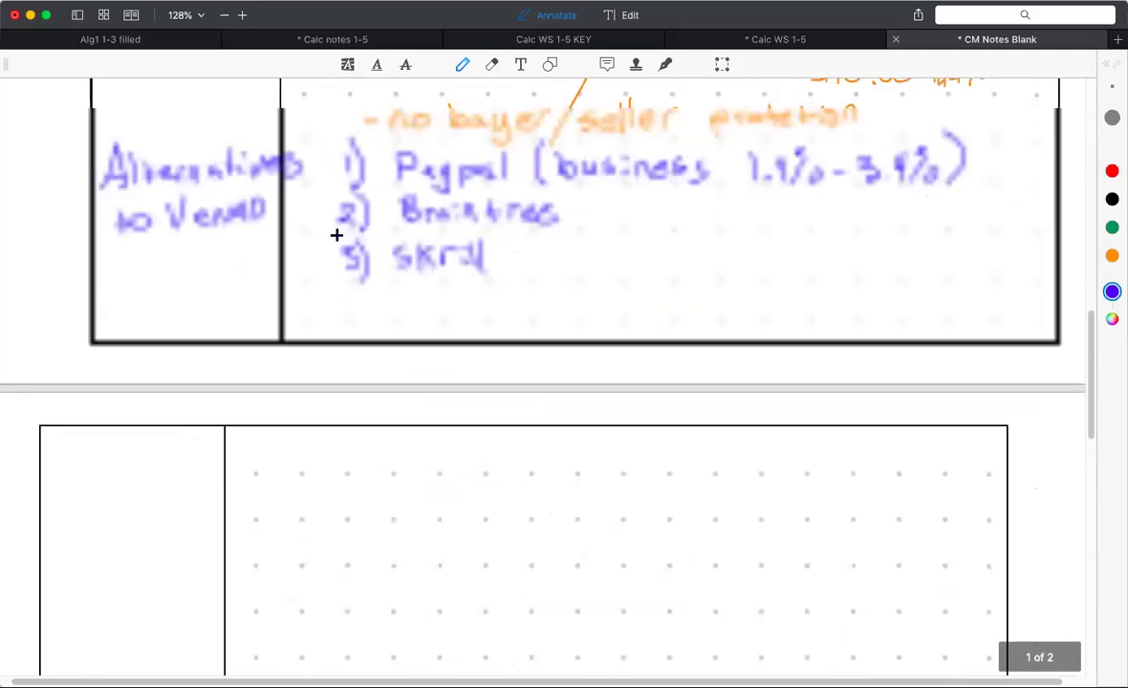
# - Handwrite the heading "Pay Businesses" in blue at the start of the second page and "1) Paypal" beside it
pyautogui.scroll(-2, 141, 385)
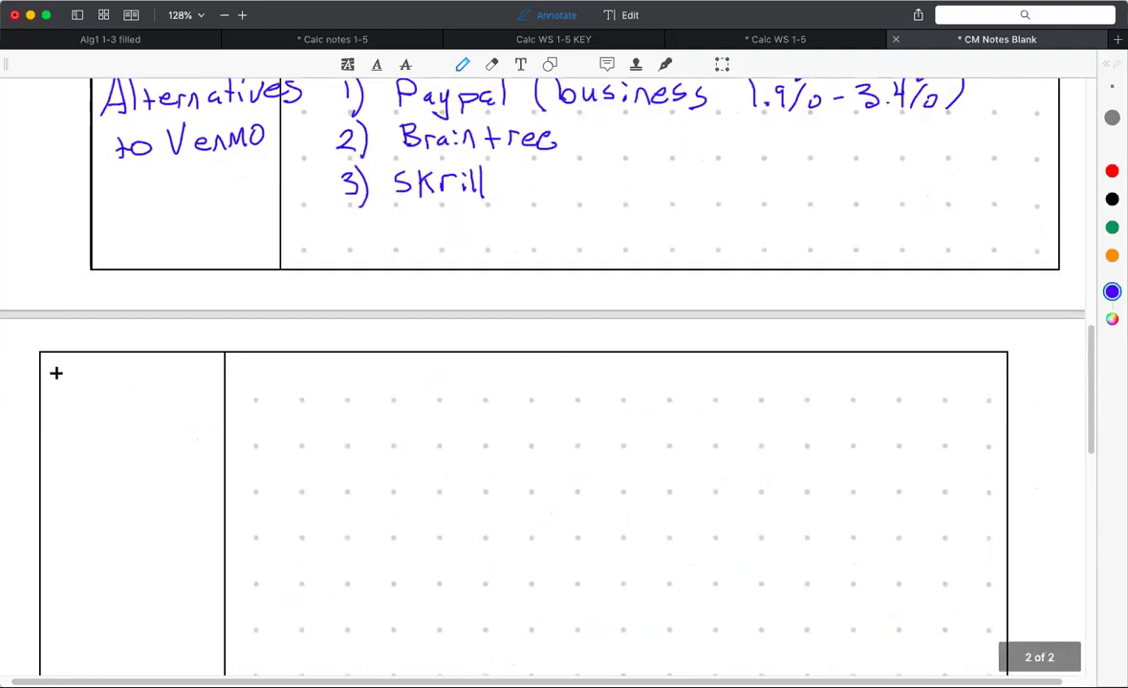
pyautogui.moveTo(59, 394)
pyautogui.mouseDown()
pyautogui.moveTo(60, 382)
pyautogui.moveTo(55, 437)
pyautogui.moveTo(81, 448)
pyautogui.moveTo(158, 436)
pyautogui.moveTo(179, 451)
pyautogui.moveTo(227, 433)
pyautogui.moveTo(220, 455)
pyautogui.mouseUp()
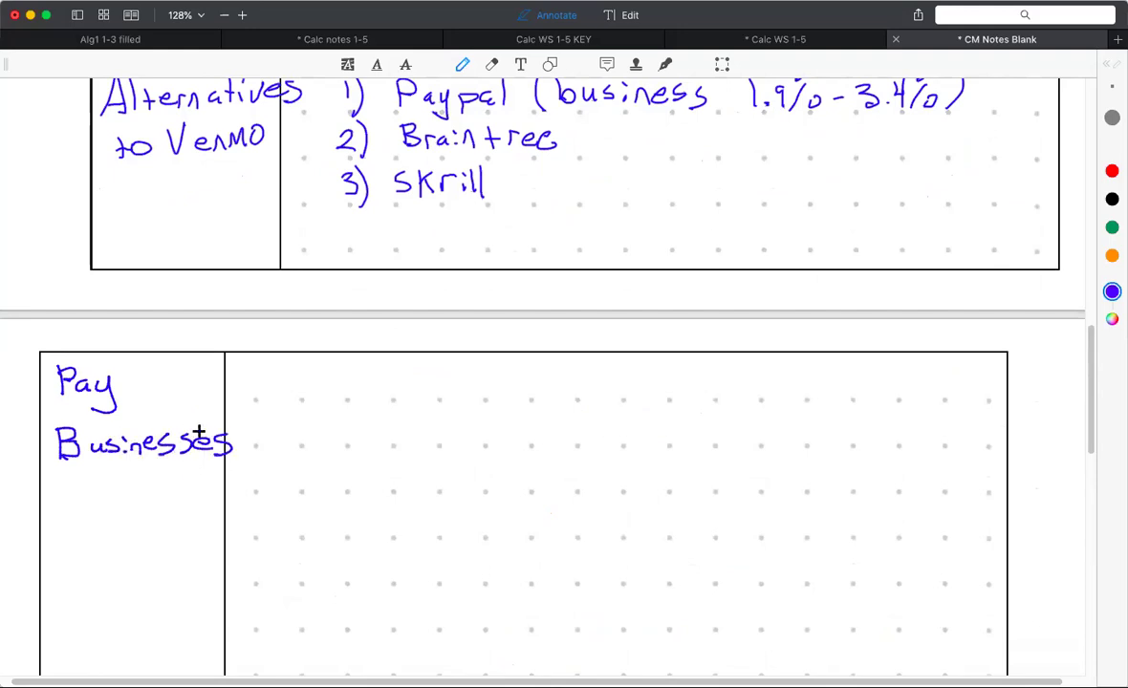
pyautogui.moveTo(314, 363)
pyautogui.mouseDown()
pyautogui.moveTo(314, 390)
pyautogui.moveTo(387, 380)
pyautogui.moveTo(393, 405)
pyautogui.moveTo(424, 380)
pyautogui.mouseUp()
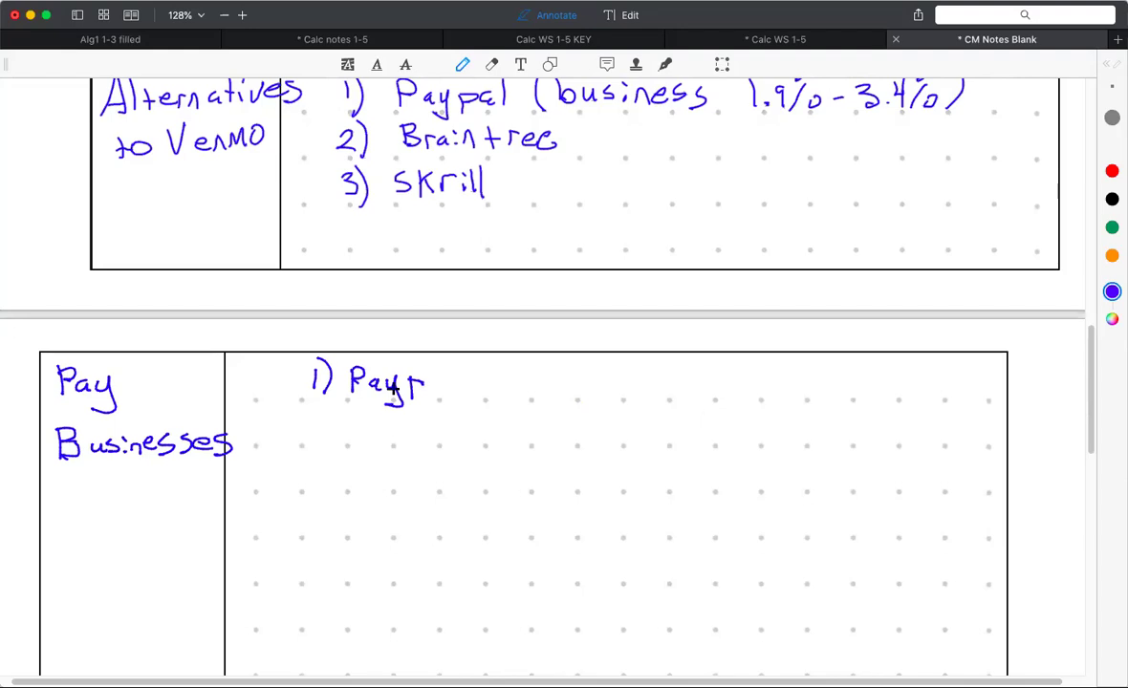
pyautogui.moveTo(422, 380)
pyautogui.mouseDown()
pyautogui.moveTo(444, 387)
pyautogui.moveTo(450, 367)
pyautogui.mouseUp()
# - Handwrite "2) Apple Pay (ios devices)" in blue beneath the Paypal entry of the Pay Businesses list
pyautogui.moveTo(307, 417); pyautogui.dragTo(332, 438)
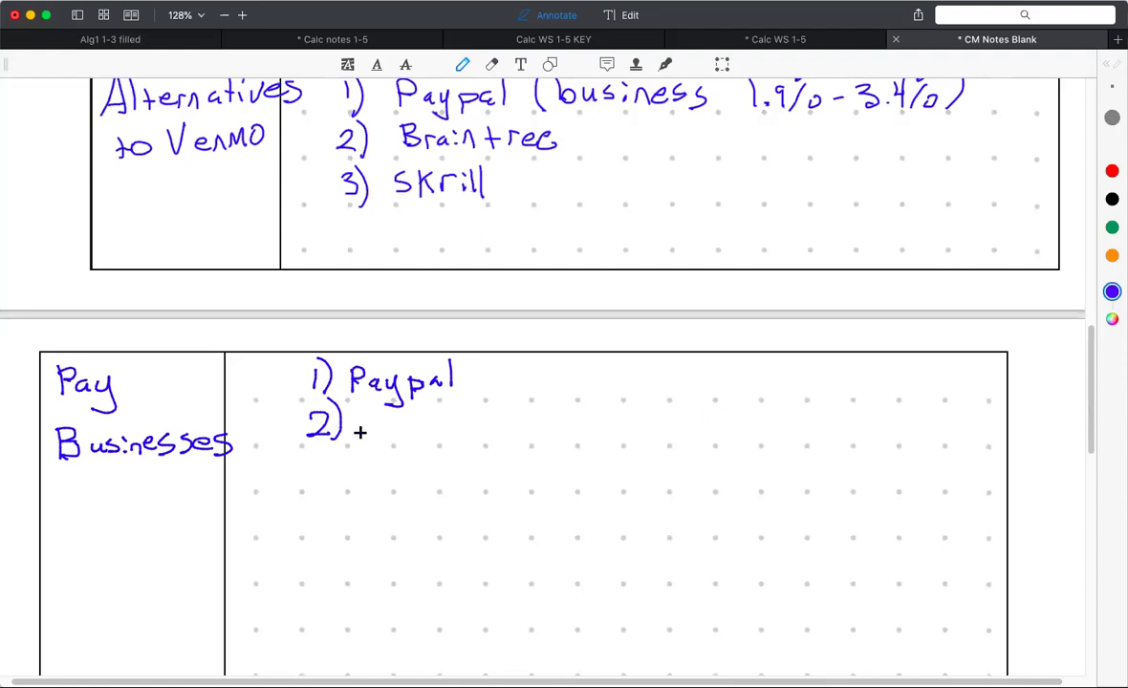
pyautogui.moveTo(361, 436)
pyautogui.mouseDown()
pyautogui.moveTo(416, 420)
pyautogui.moveTo(493, 421)
pyautogui.moveTo(513, 432)
pyautogui.mouseUp()
pyautogui.click(472, 412)
pyautogui.moveTo(516, 421); pyautogui.dragTo(511, 460)
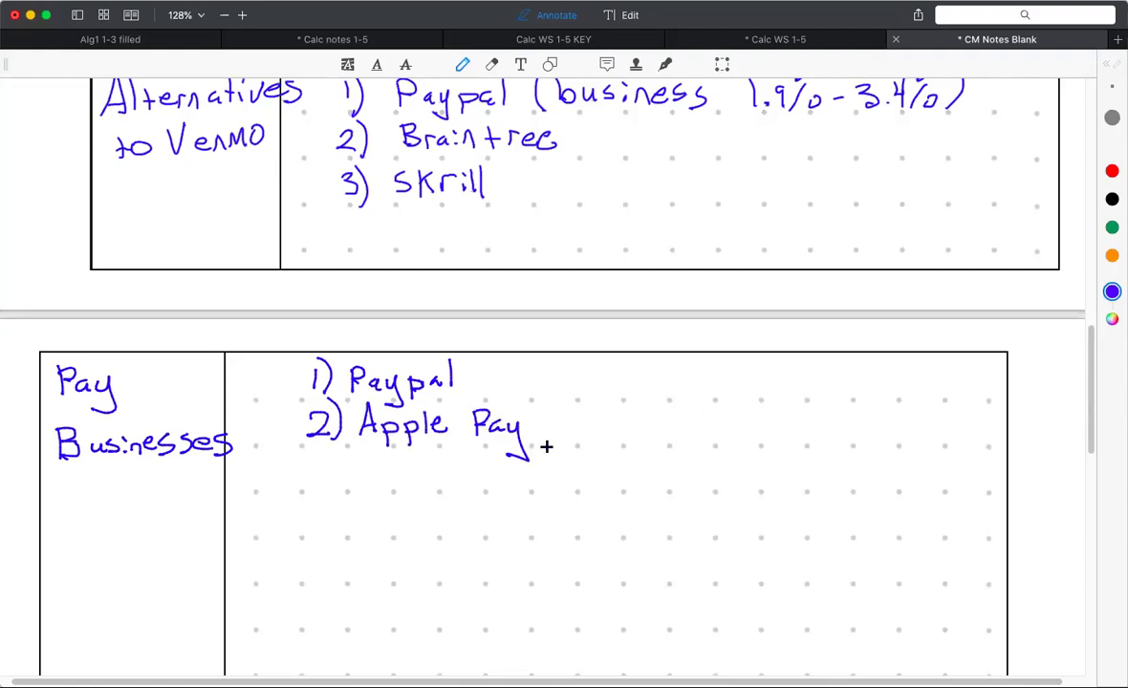
pyautogui.moveTo(547, 412)
pyautogui.mouseDown()
pyautogui.moveTo(543, 441)
pyautogui.moveTo(580, 422)
pyautogui.mouseUp()
pyautogui.click(565, 414)
pyautogui.moveTo(608, 422); pyautogui.dragTo(602, 433)
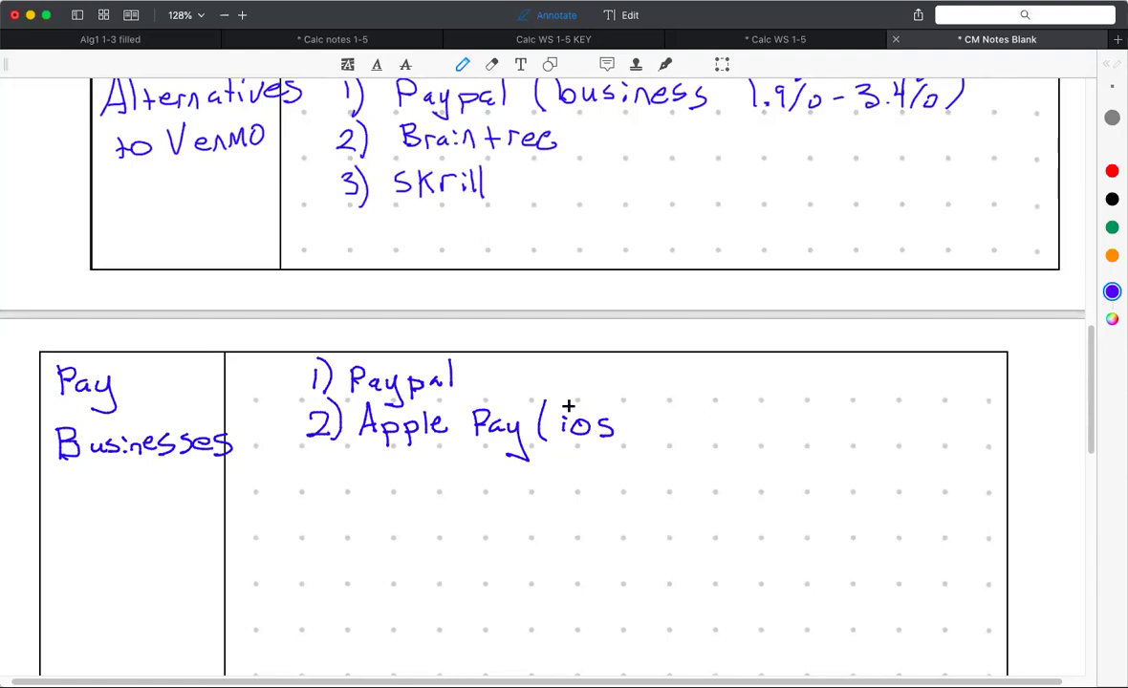
pyautogui.moveTo(652, 414)
pyautogui.mouseDown()
pyautogui.moveTo(653, 432)
pyautogui.moveTo(672, 420)
pyautogui.moveTo(742, 432)
pyautogui.mouseUp()
pyautogui.moveTo(750, 406); pyautogui.dragTo(751, 441)
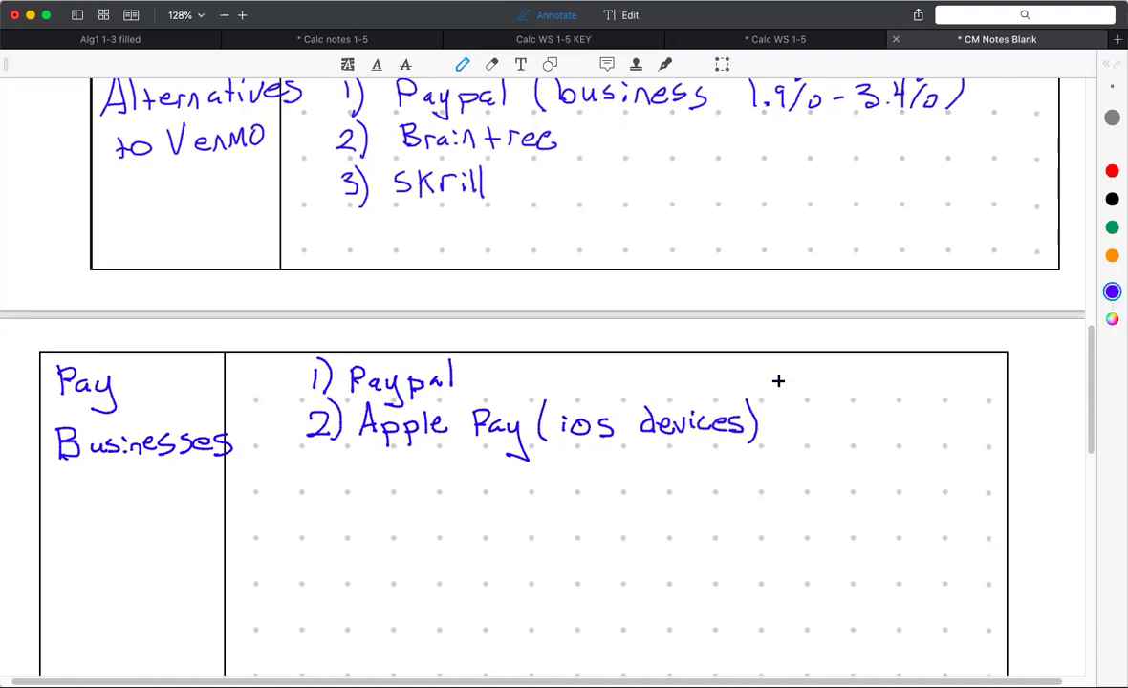
# - Add "3) Google Pay" in blue handwriting beneath the Apple Pay entry
pyautogui.moveTo(315, 460); pyautogui.dragTo(328, 485)
pyautogui.moveTo(332, 457)
pyautogui.mouseDown()
pyautogui.moveTo(337, 497)
pyautogui.moveTo(433, 463)
pyautogui.moveTo(522, 481)
pyautogui.mouseUp()
pyautogui.moveTo(528, 464); pyautogui.dragTo(512, 496)
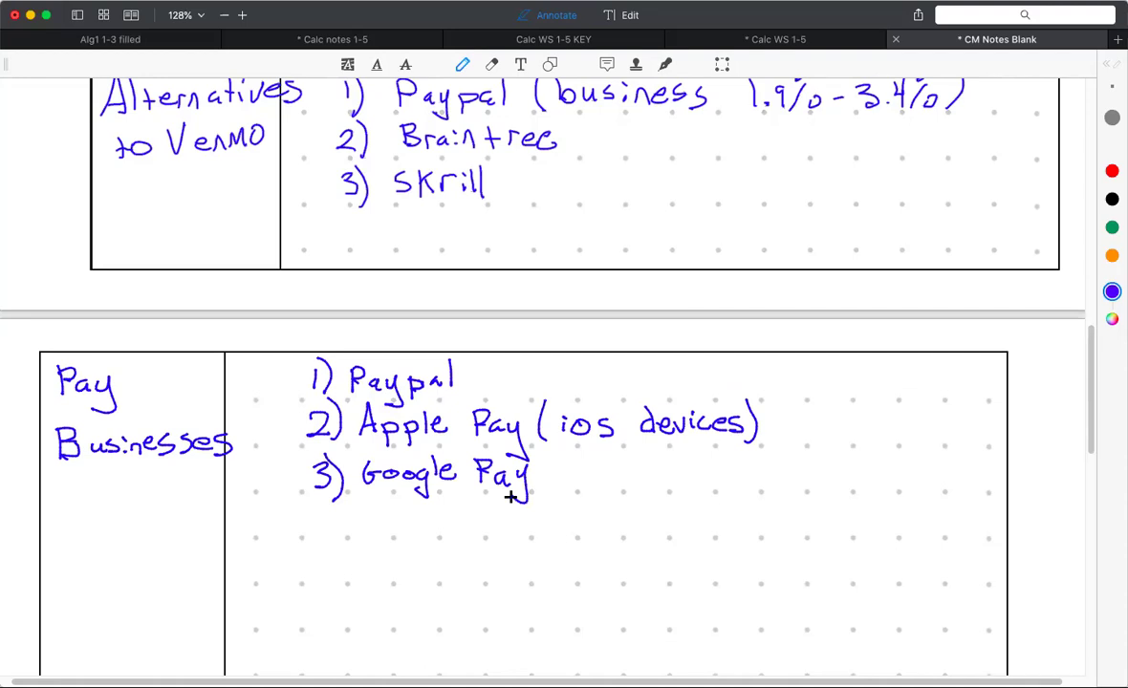
# - Switch the pen to orange and handwrite "Is buyer/seller protection" beneath the Pay Businesses list
pyautogui.scroll(-2, 956, 253)
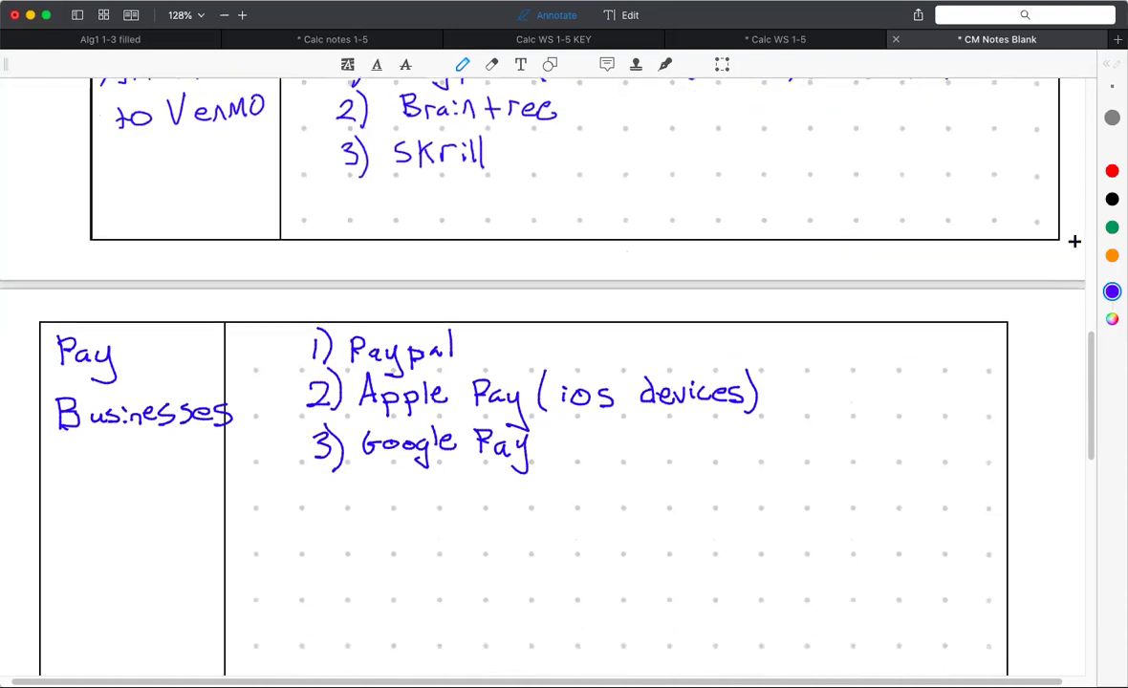
pyautogui.click(1112, 255)
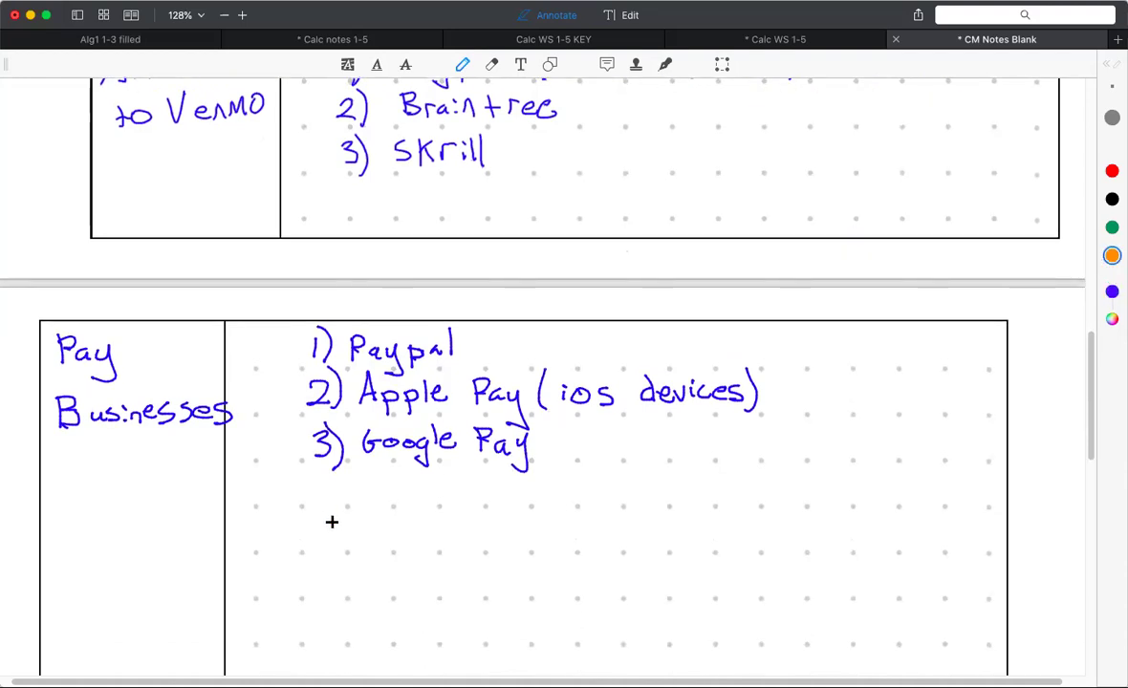
pyautogui.moveTo(337, 519)
pyautogui.mouseDown()
pyautogui.moveTo(336, 542)
pyautogui.moveTo(350, 521)
pyautogui.mouseUp()
pyautogui.moveTo(321, 542); pyautogui.dragTo(352, 542)
pyautogui.moveTo(355, 526); pyautogui.dragTo(368, 526)
pyautogui.moveTo(355, 532)
pyautogui.mouseDown()
pyautogui.moveTo(368, 532)
pyautogui.moveTo(354, 542)
pyautogui.mouseUp()
pyautogui.moveTo(419, 517)
pyautogui.mouseDown()
pyautogui.moveTo(431, 537)
pyautogui.moveTo(459, 528)
pyautogui.moveTo(457, 552)
pyautogui.mouseUp()
pyautogui.moveTo(470, 531)
pyautogui.mouseDown()
pyautogui.moveTo(538, 499)
pyautogui.moveTo(533, 543)
pyautogui.moveTo(563, 541)
pyautogui.mouseUp()
pyautogui.moveTo(573, 516); pyautogui.dragTo(585, 541)
pyautogui.moveTo(593, 532)
pyautogui.mouseDown()
pyautogui.moveTo(607, 541)
pyautogui.moveTo(623, 526)
pyautogui.moveTo(703, 522)
pyautogui.moveTo(731, 541)
pyautogui.mouseUp()
pyautogui.moveTo(739, 532); pyautogui.dragTo(748, 539)
pyautogui.moveTo(761, 524); pyautogui.dragTo(756, 541)
pyautogui.moveTo(770, 514)
pyautogui.mouseDown()
pyautogui.moveTo(773, 542)
pyautogui.moveTo(784, 541)
pyautogui.mouseUp()
pyautogui.moveTo(796, 524); pyautogui.dragTo(821, 525)
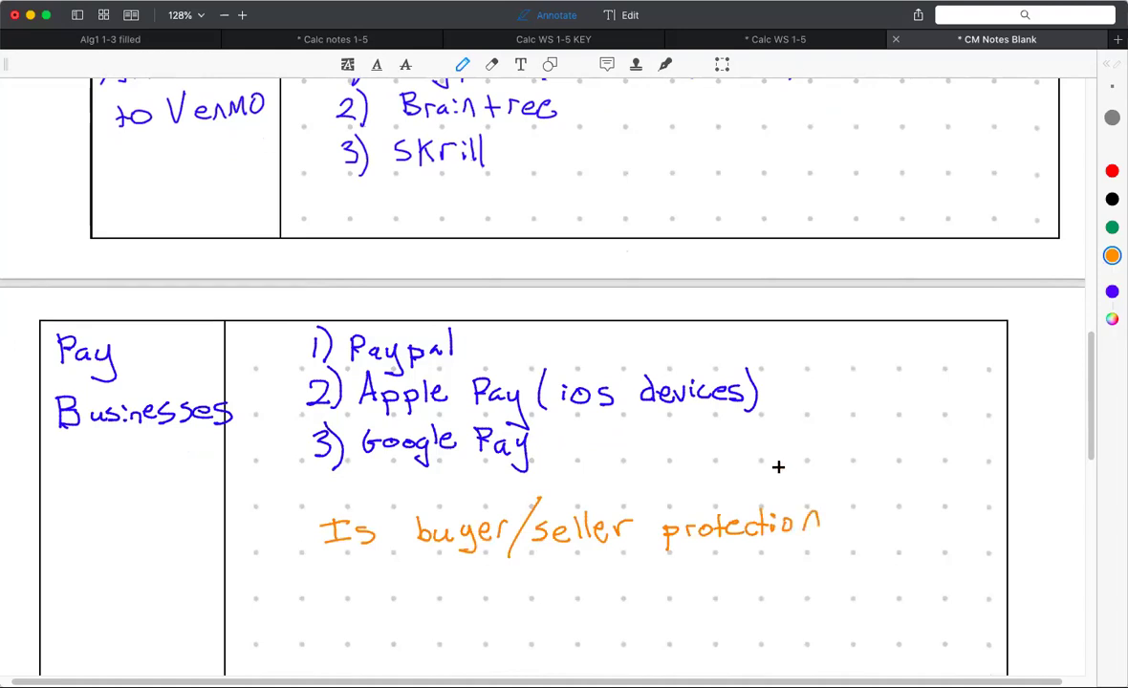